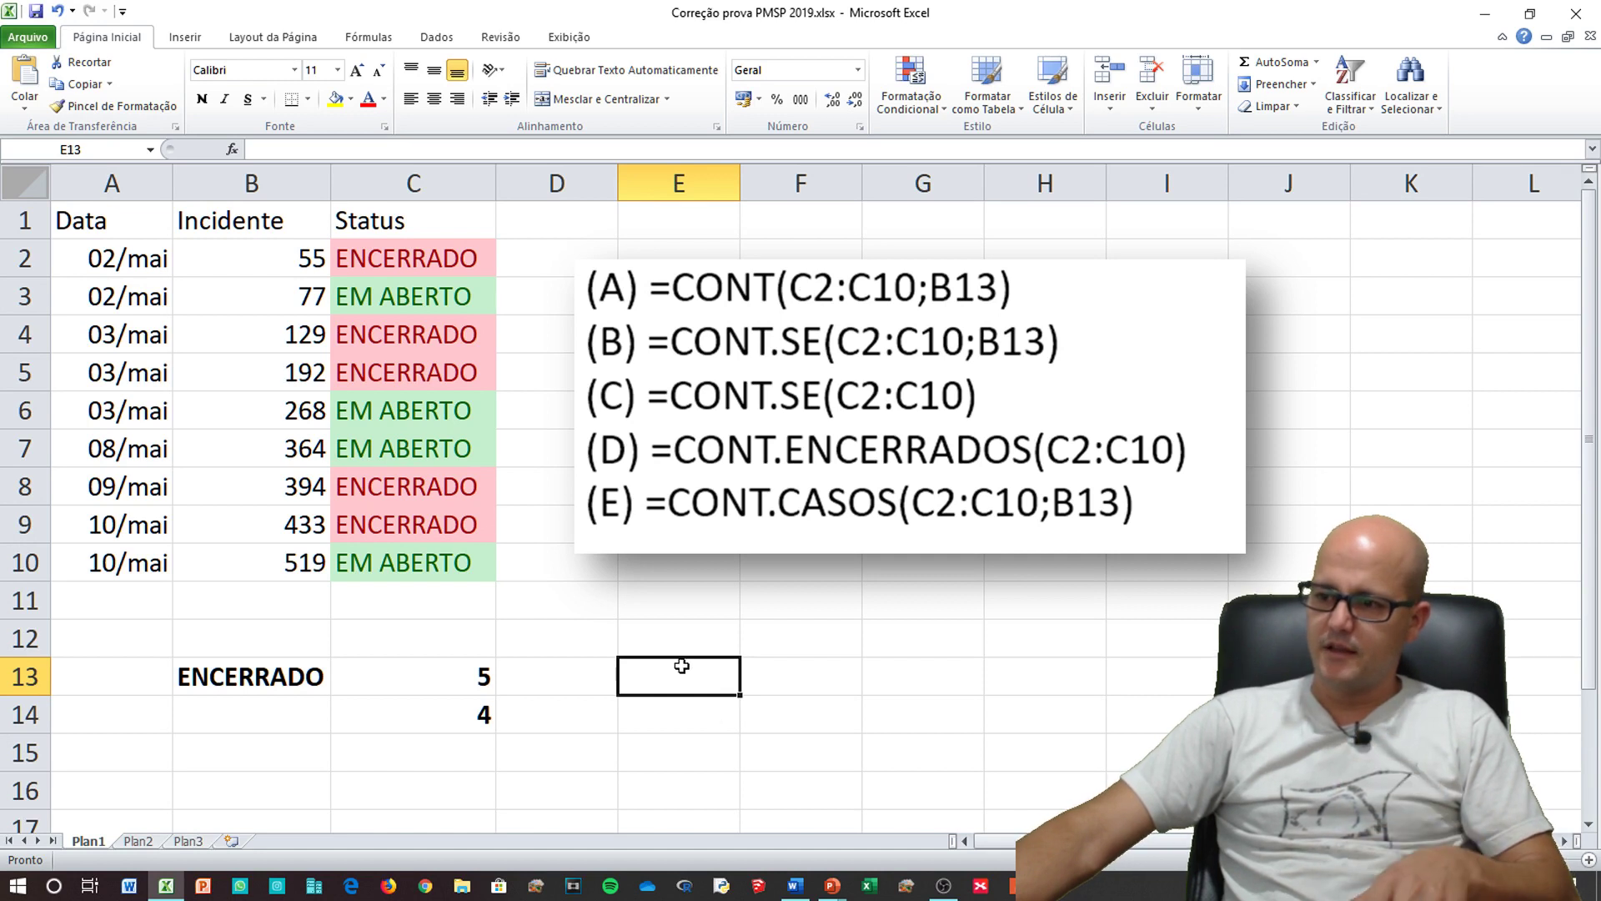
# Step: Start a formula in cell E13 to view the functions beginning with CONT, and cancel the entry
pyautogui.doubleClick(678, 672)
pyautogui.write('=CONT')
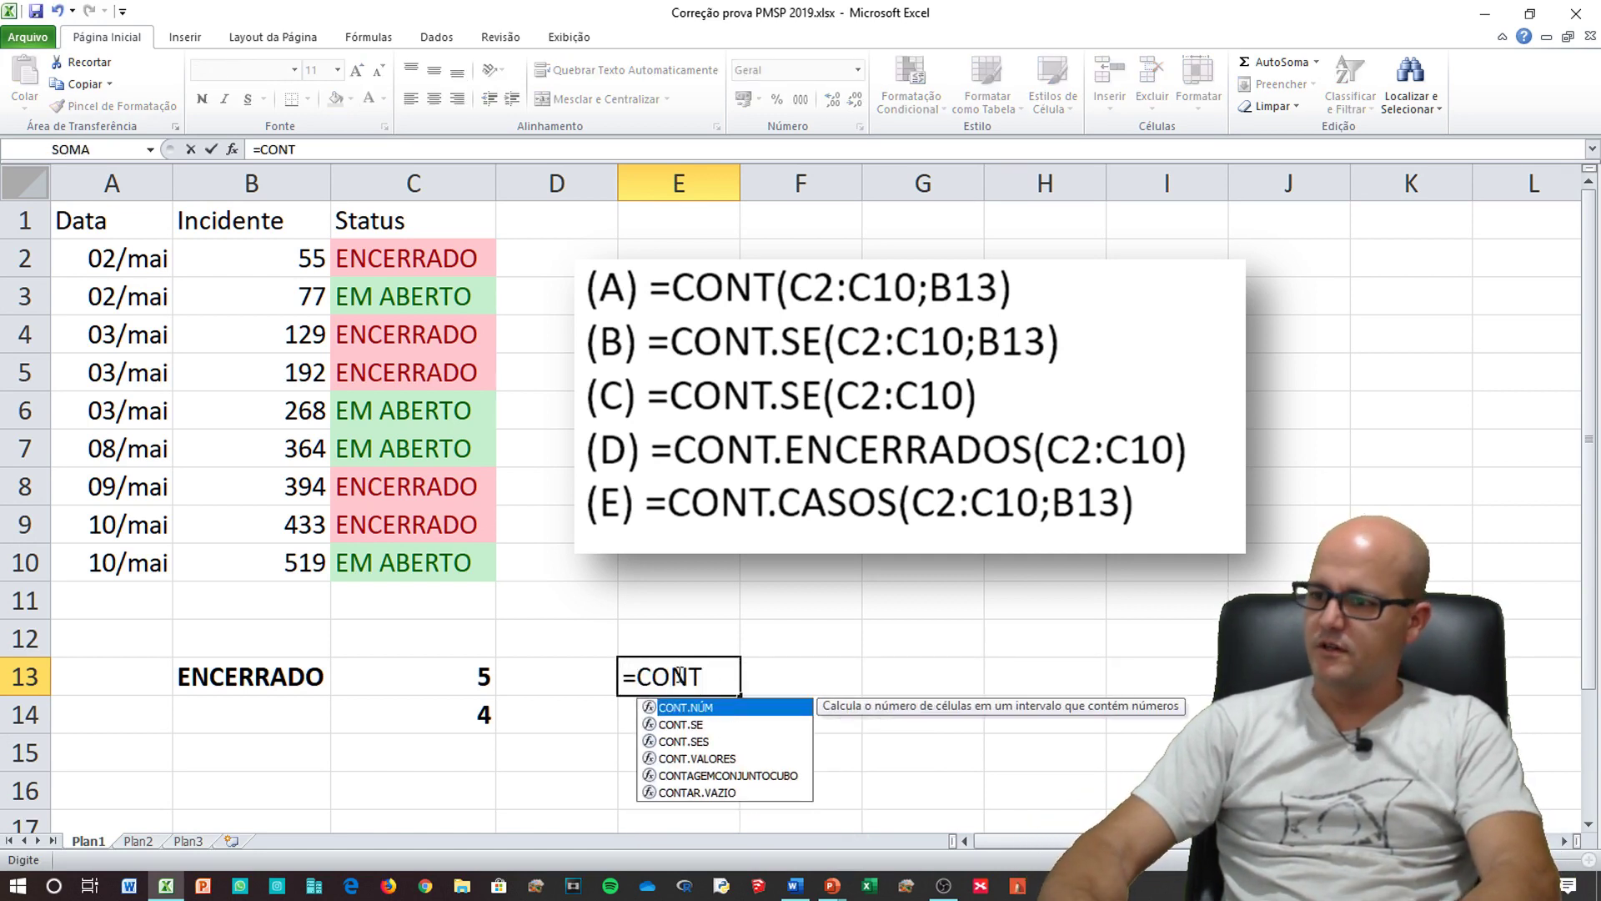
pyautogui.write('.')
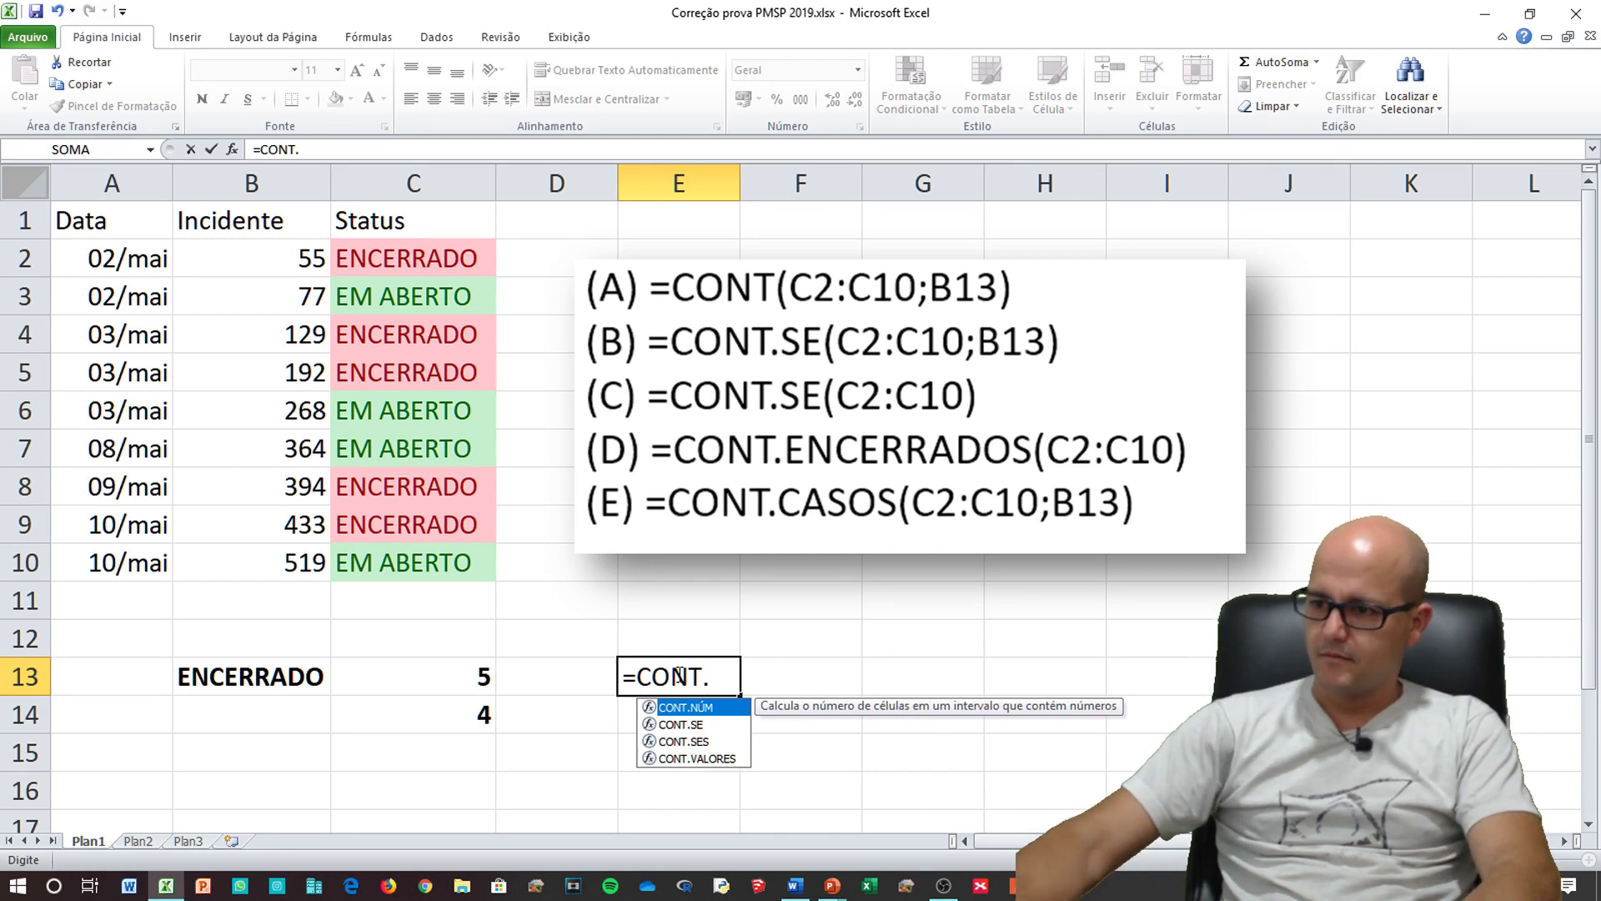
pyautogui.press('BackSpace')
pyautogui.scroll(-1, 802, 730)
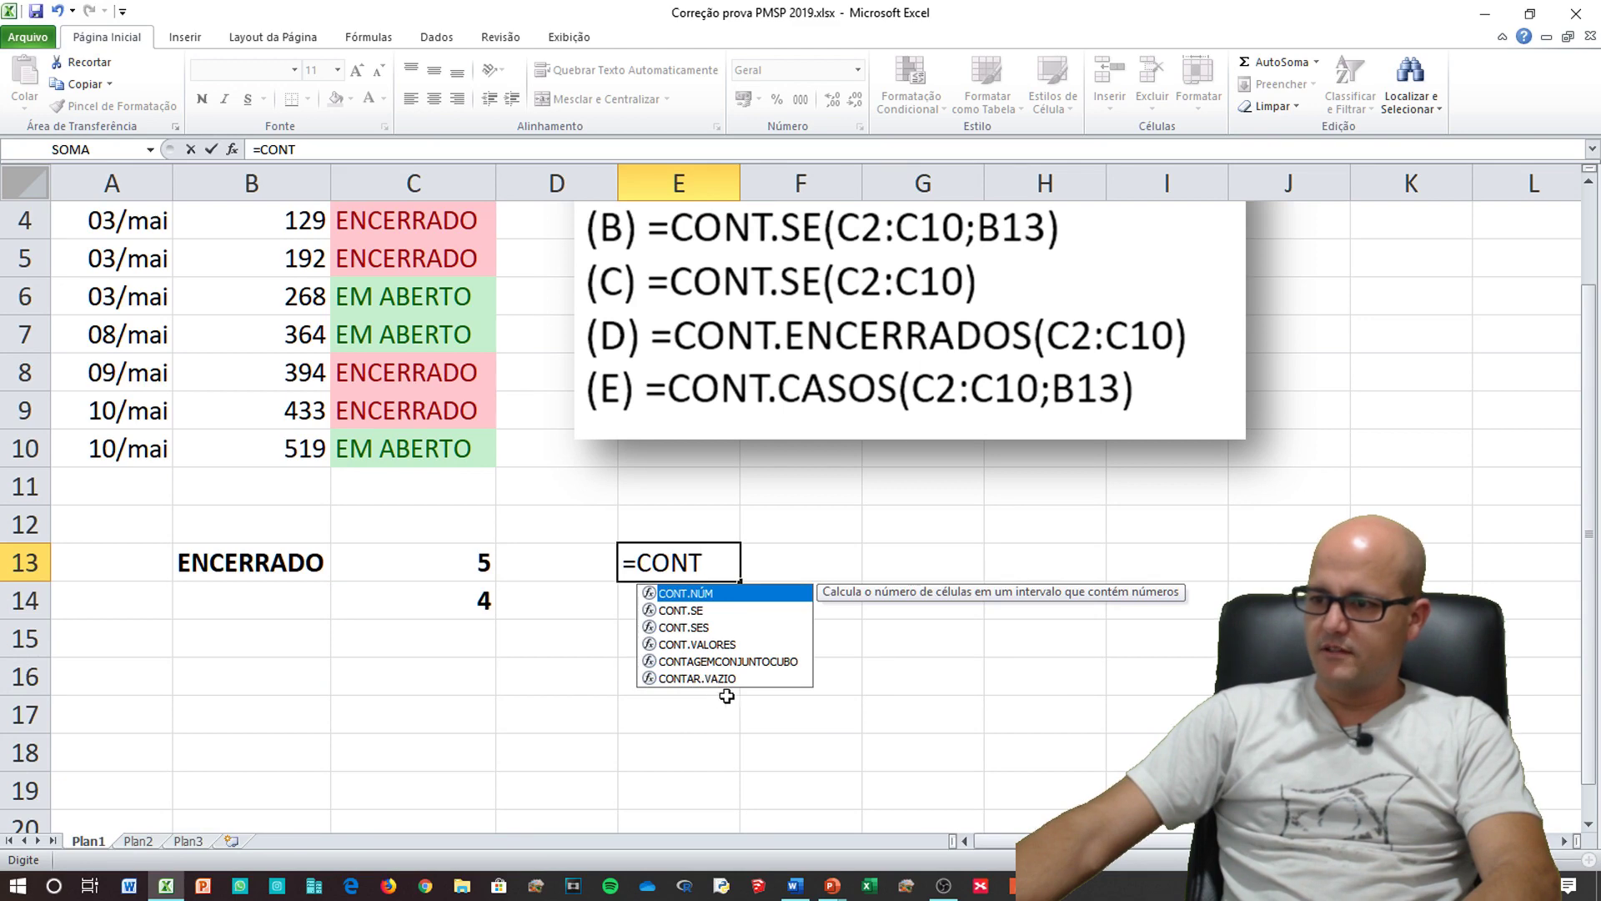
pyautogui.press('Escape')
pyautogui.scroll(1, 753, 298)
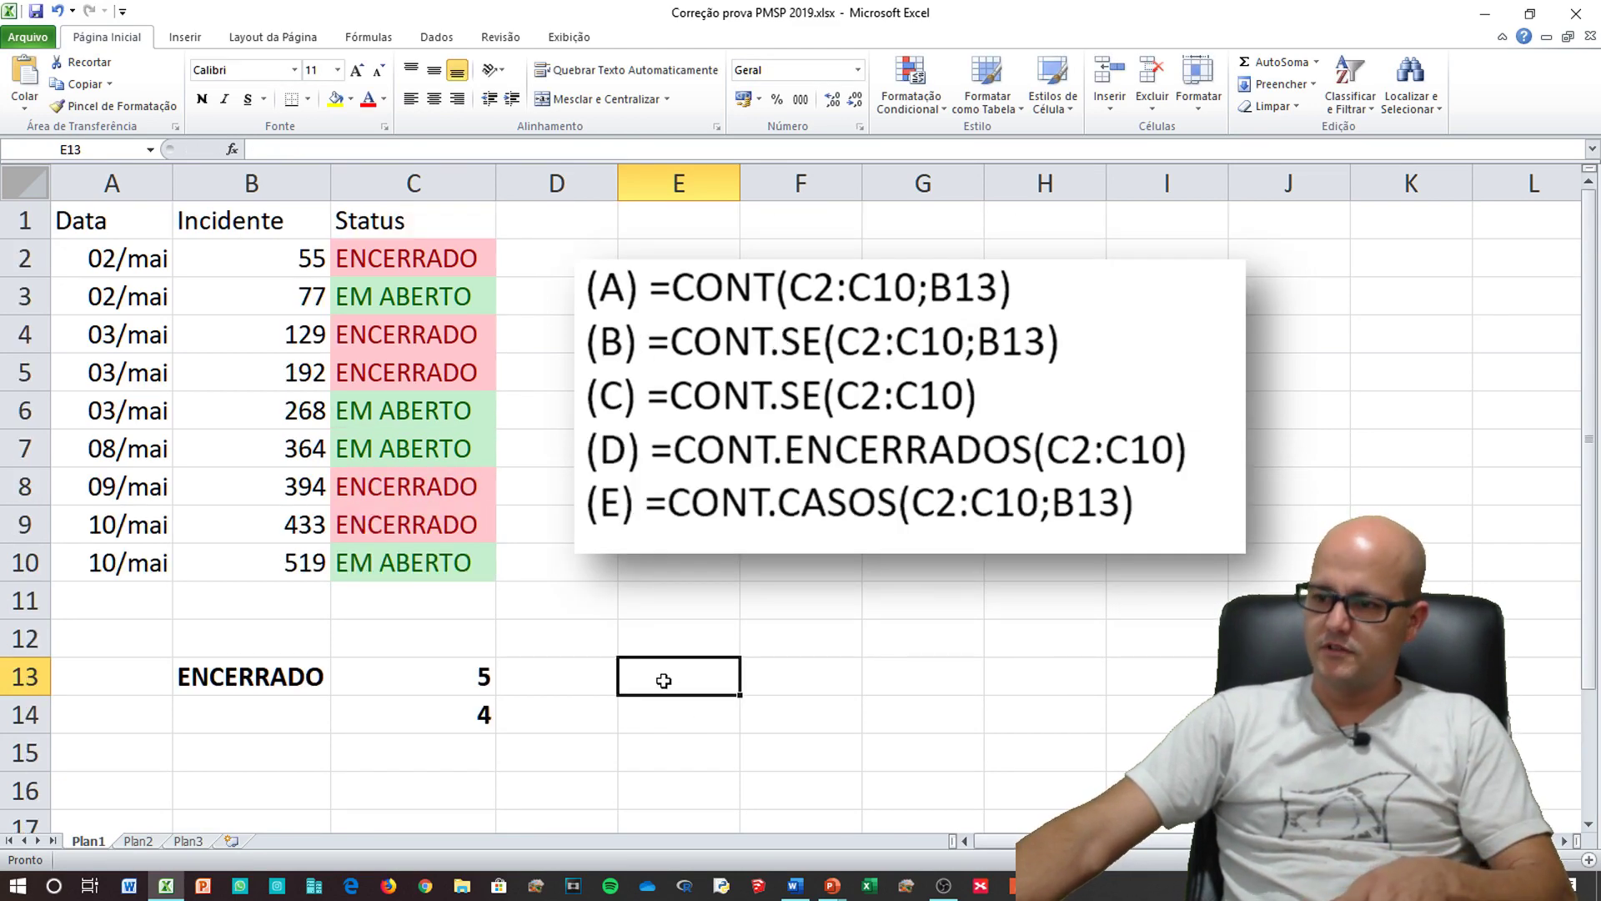
# Step: Start a formula with =CONT in cell E13 and compare the function suggestions with and without the trailing period
pyautogui.doubleClick(639, 677)
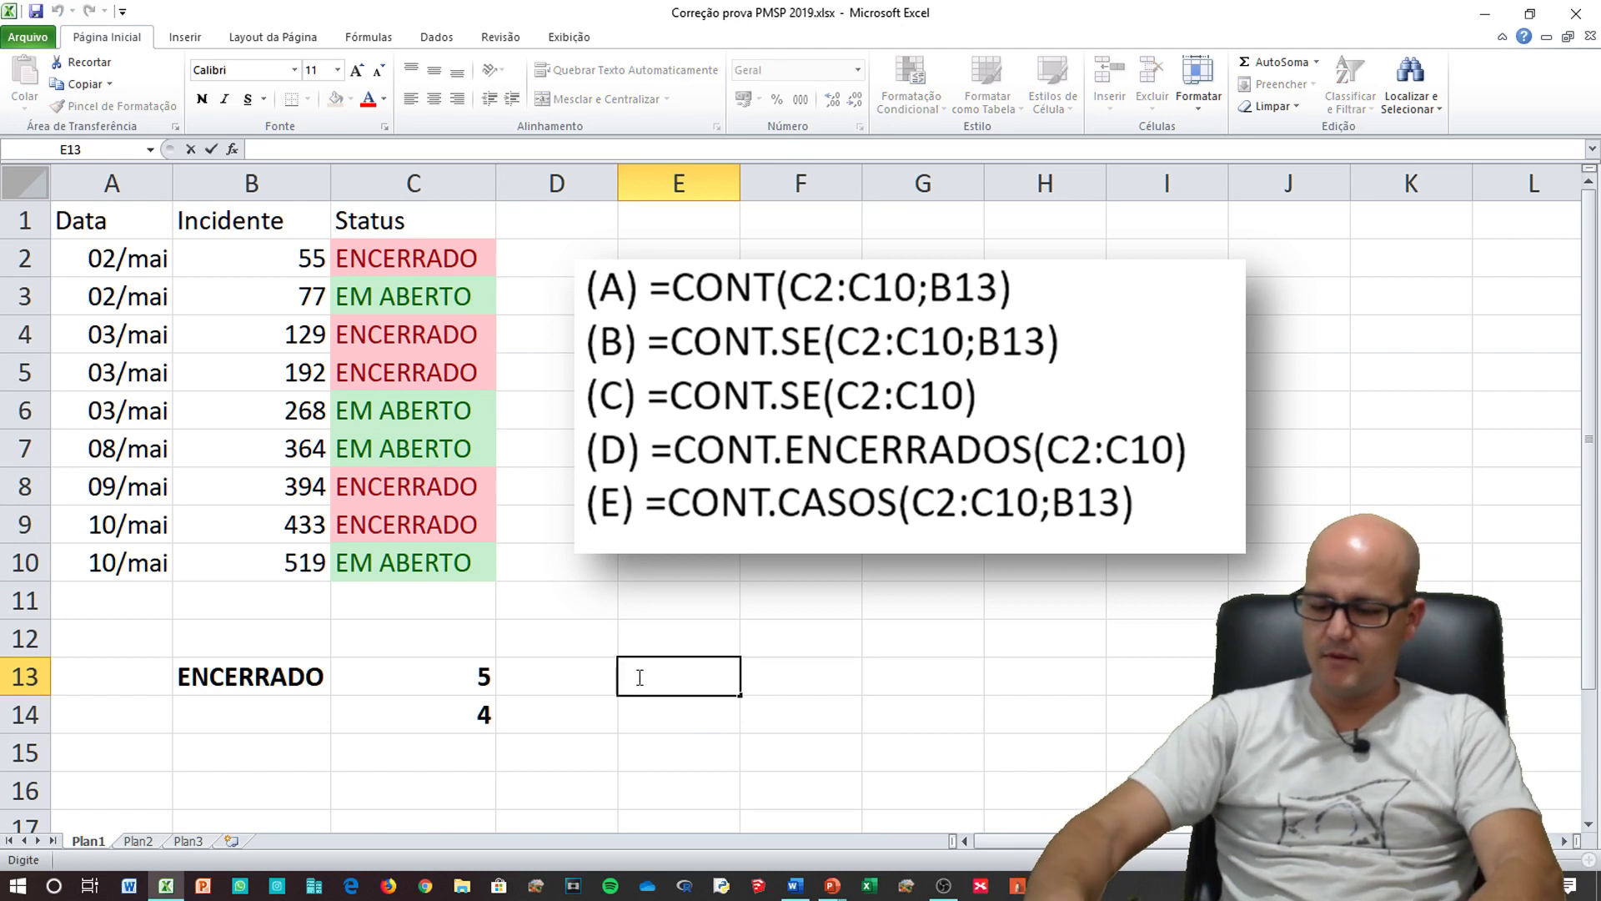
pyautogui.write('=CONT')
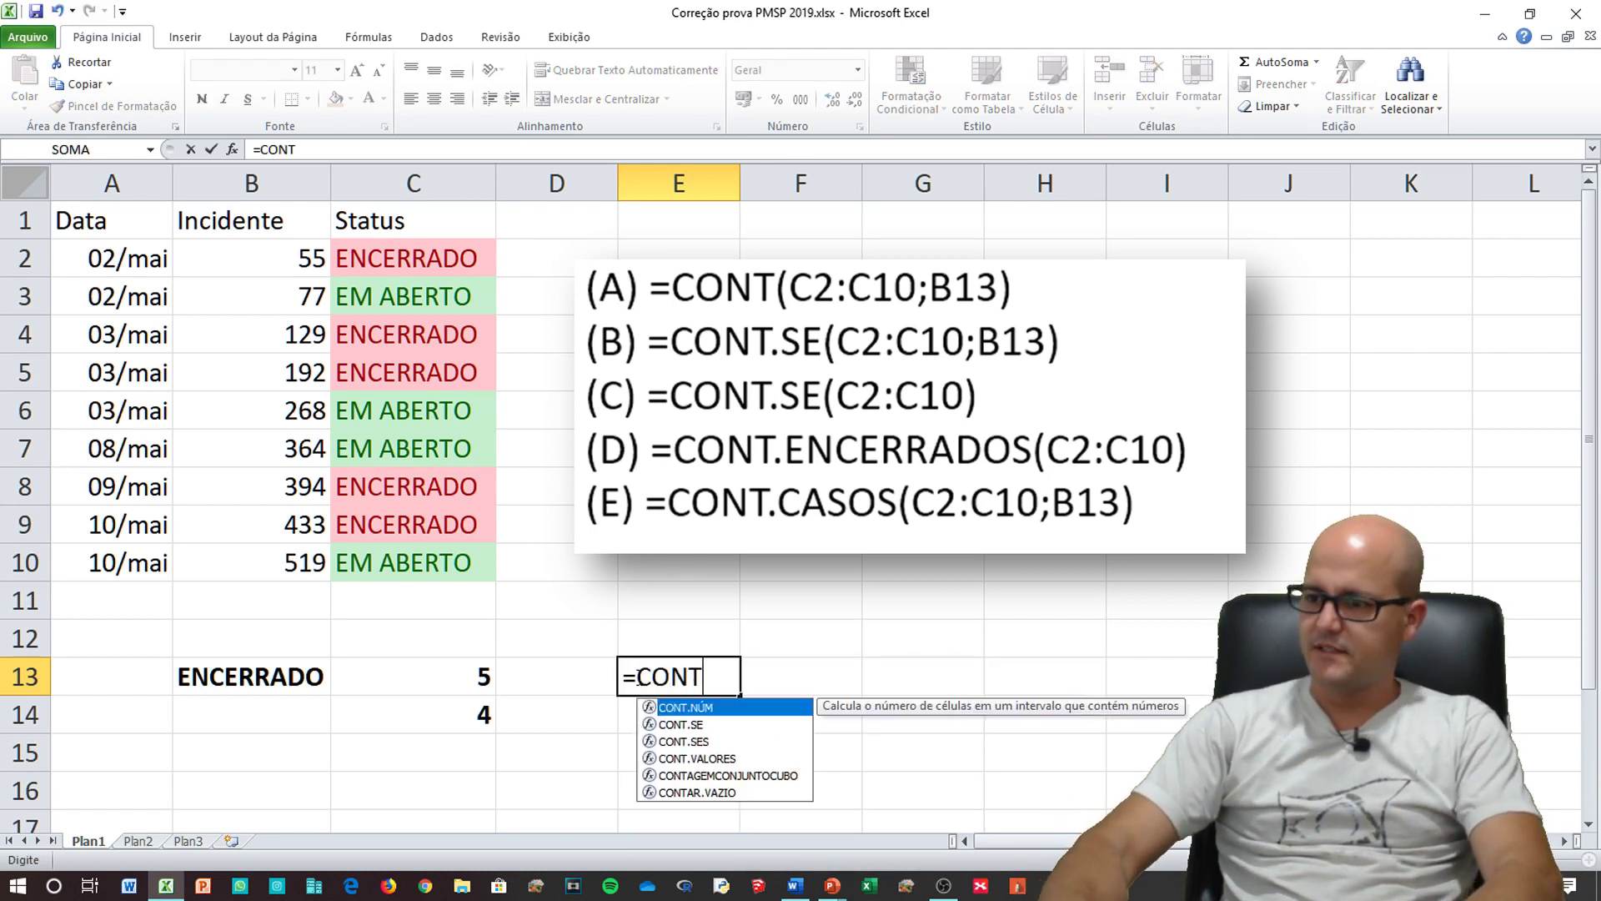
pyautogui.write('.')
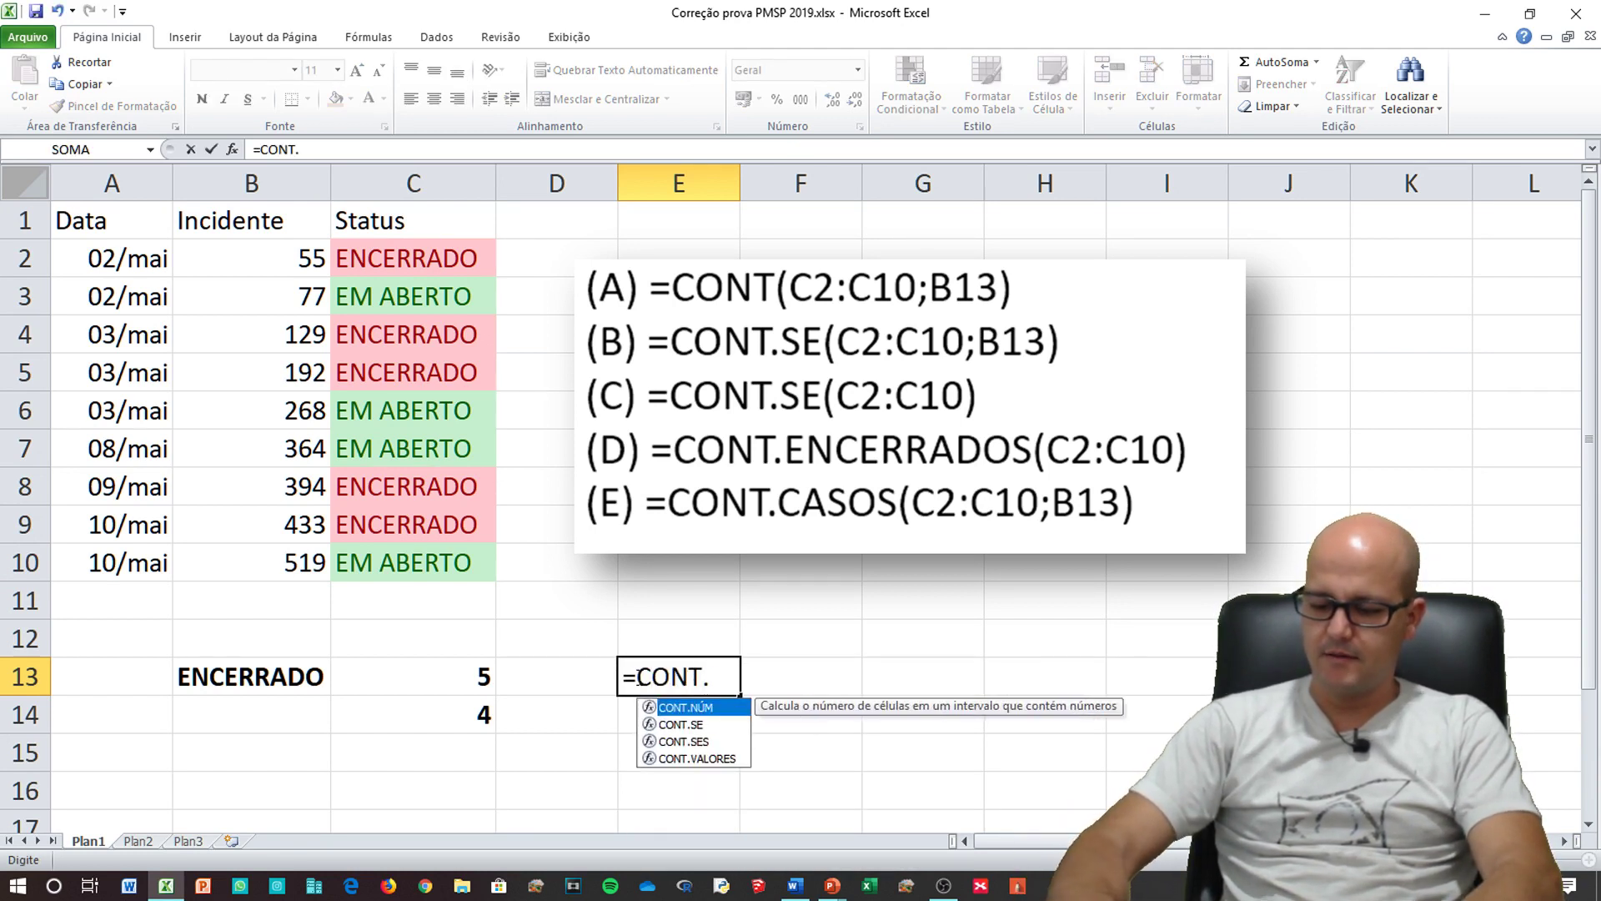
pyautogui.write('NUM')
pyautogui.press('BackSpace')
pyautogui.press('BackSpace')
pyautogui.press('BackSpace')
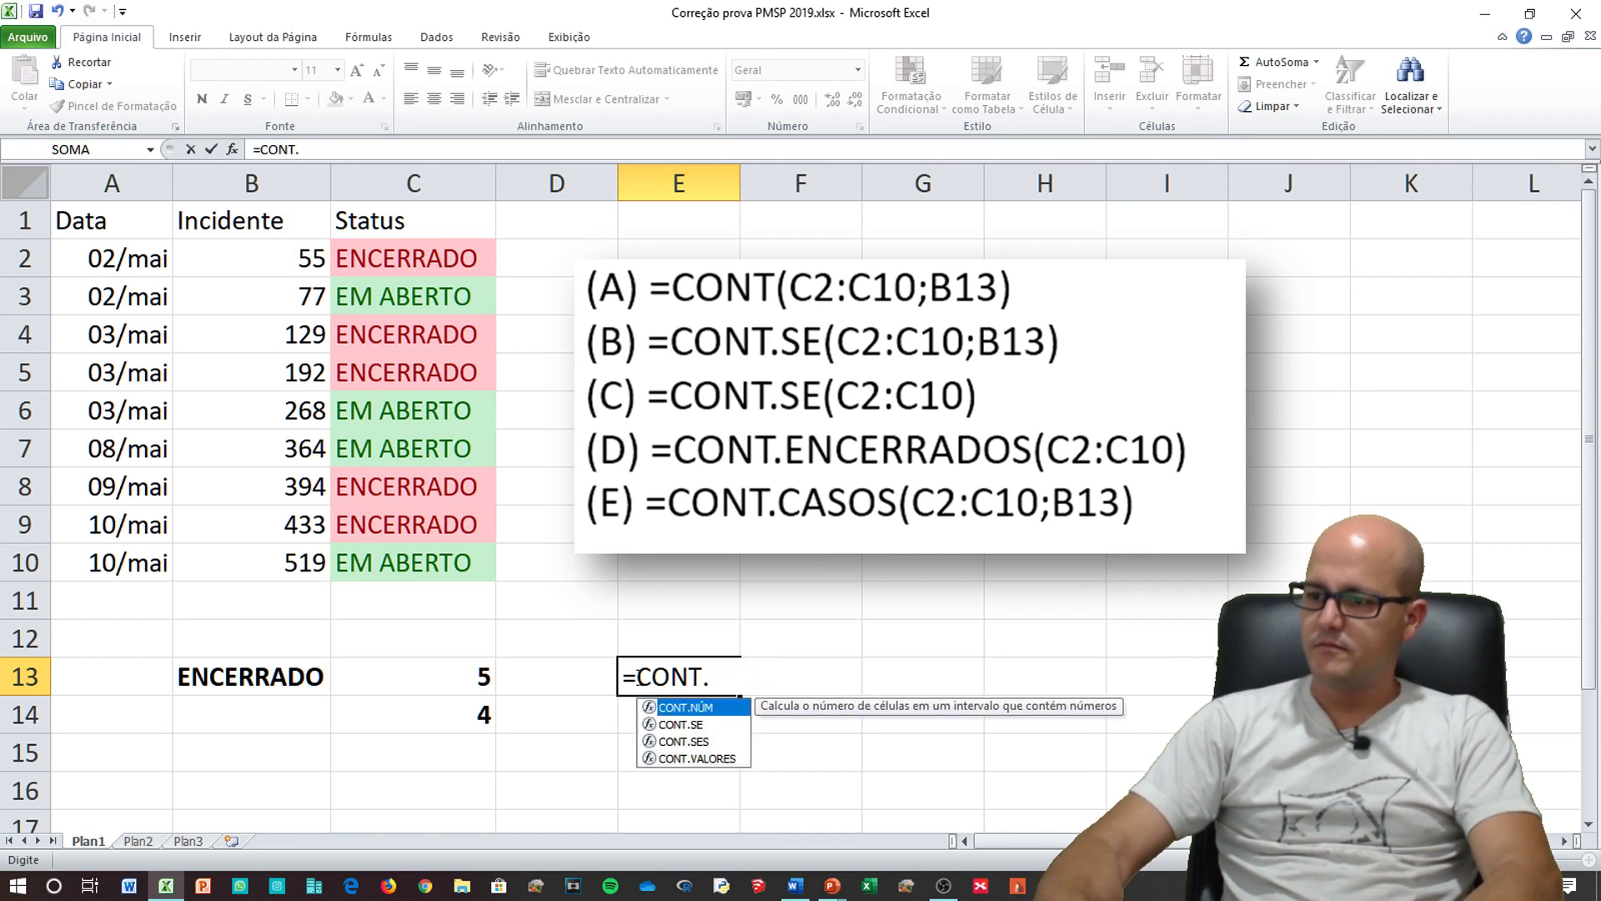
pyautogui.press('BackSpace')
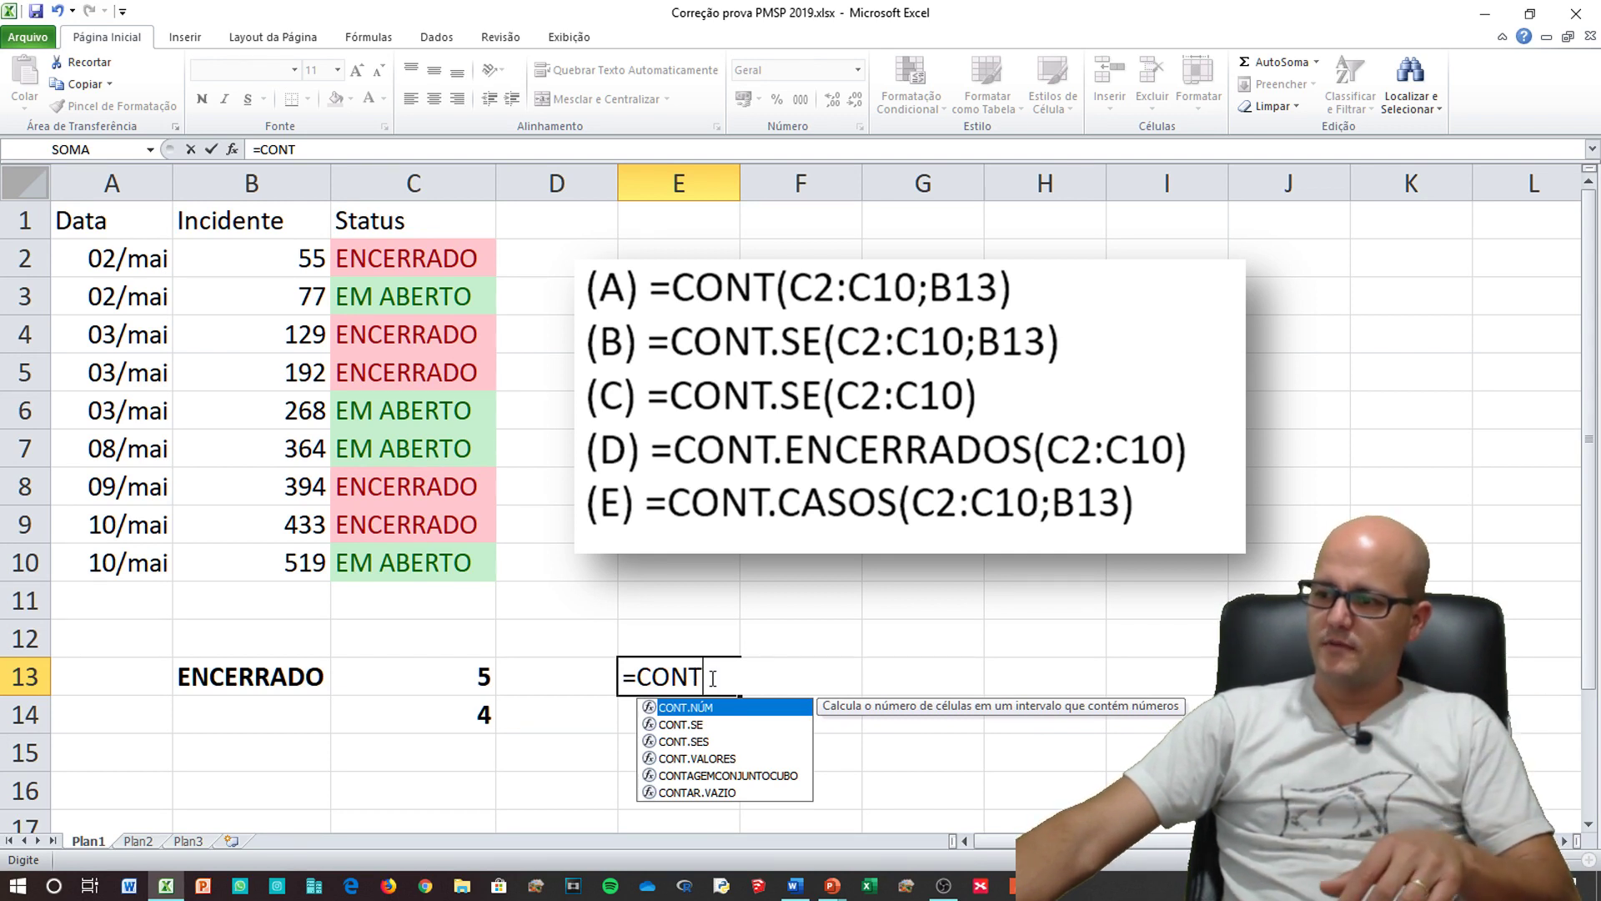
# Step: Try a CONT.SE formula with the range A2:A3 in cell E13, and discard it before giving a criterion
pyautogui.write('.')
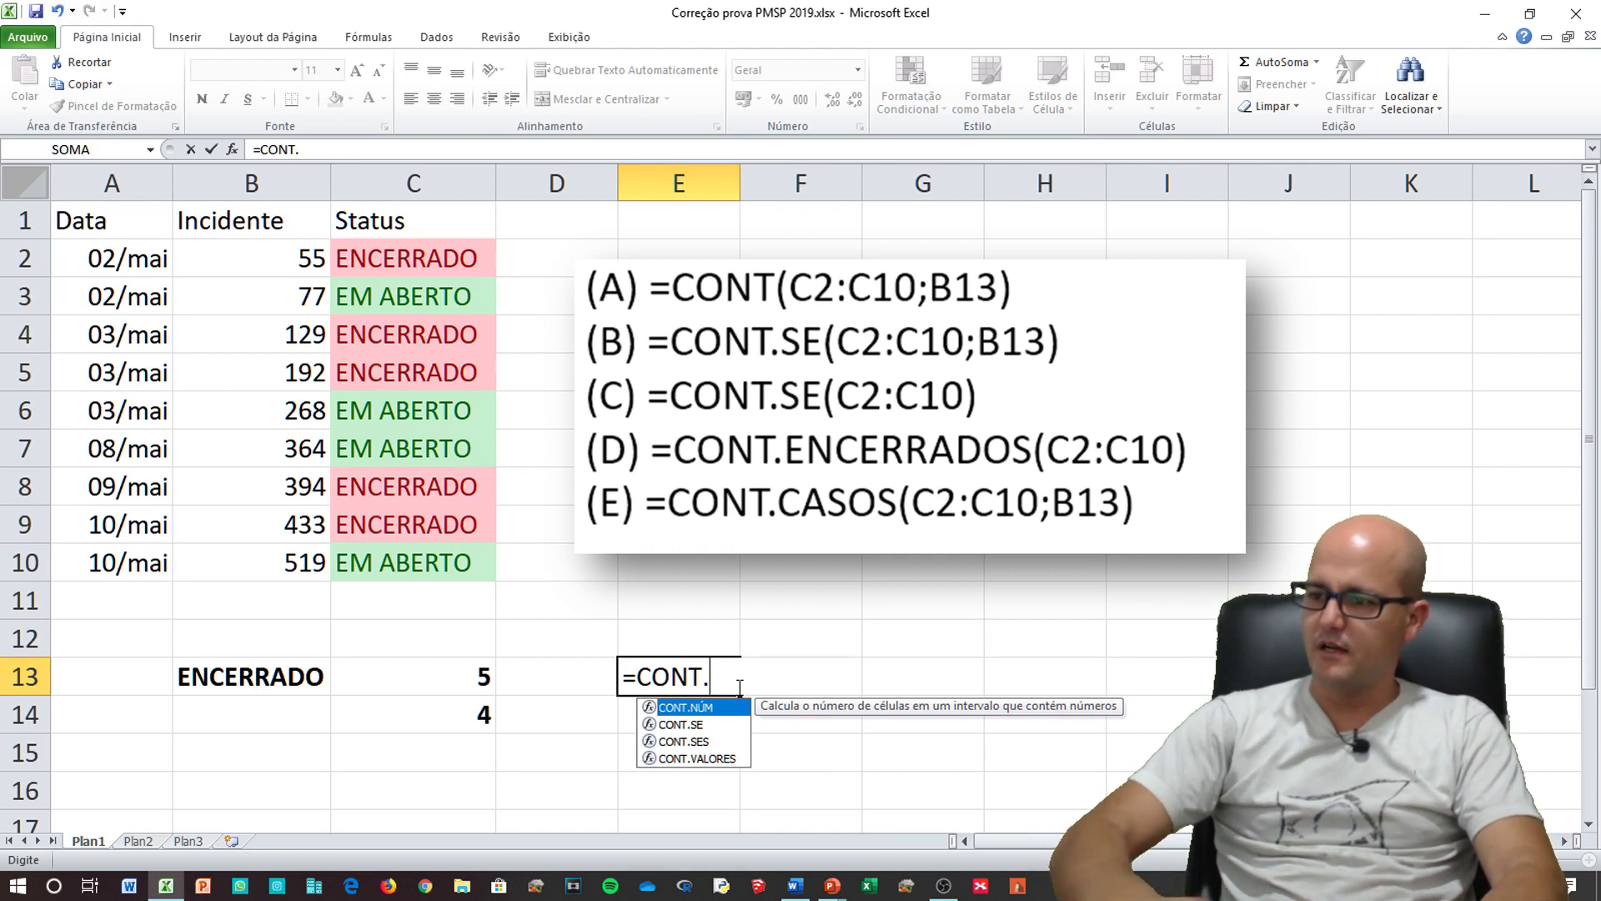
pyautogui.write('SE')
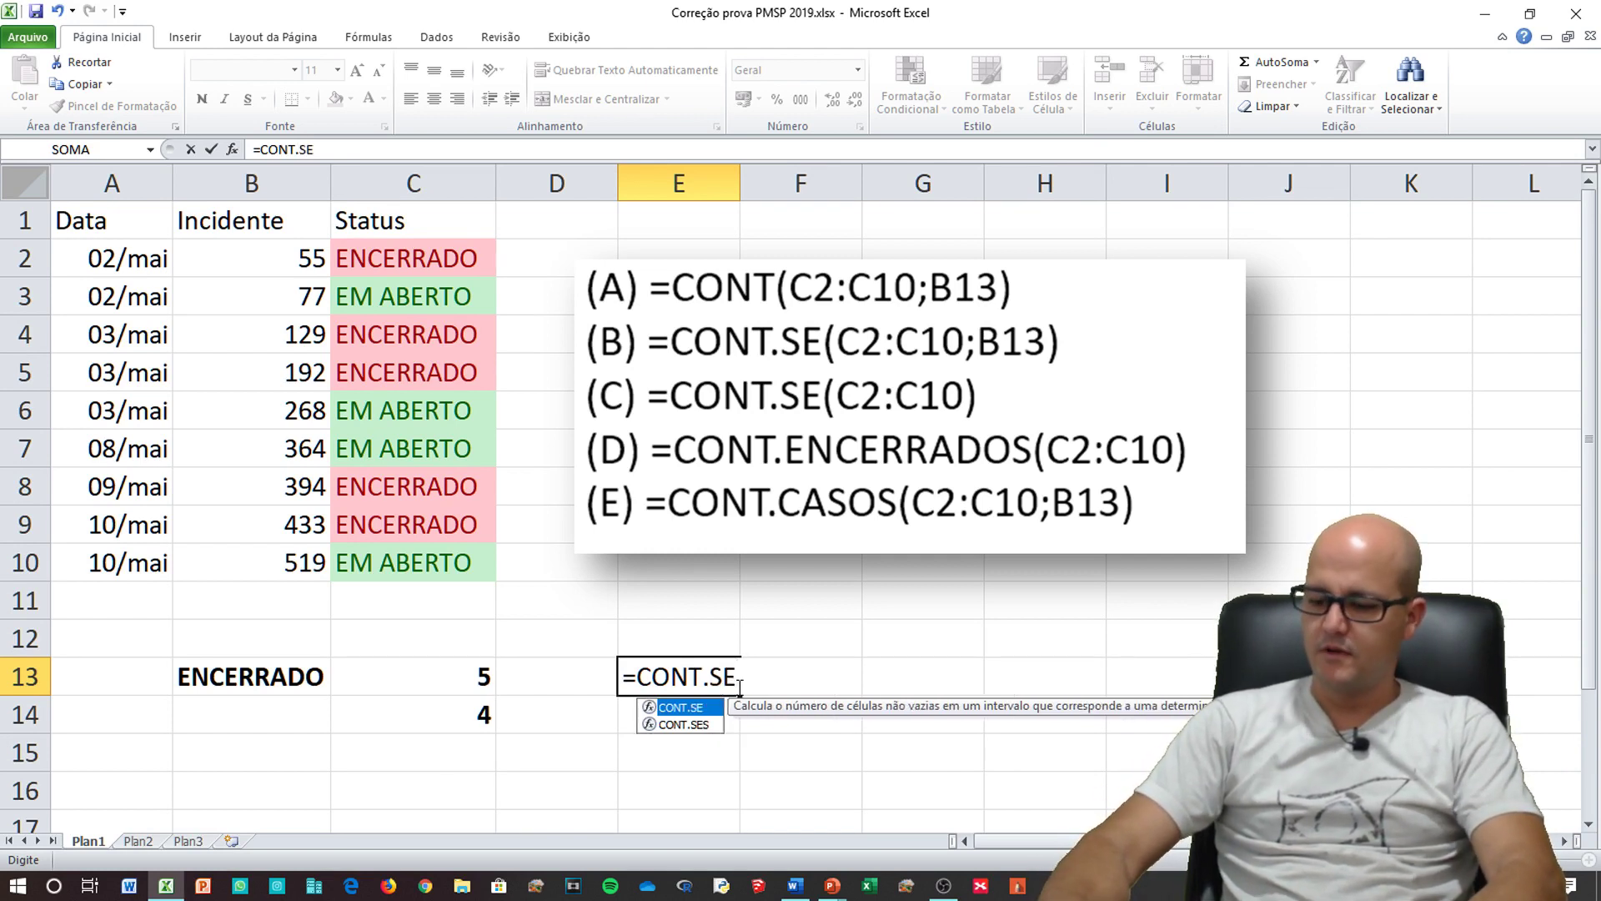
pyautogui.write('(')
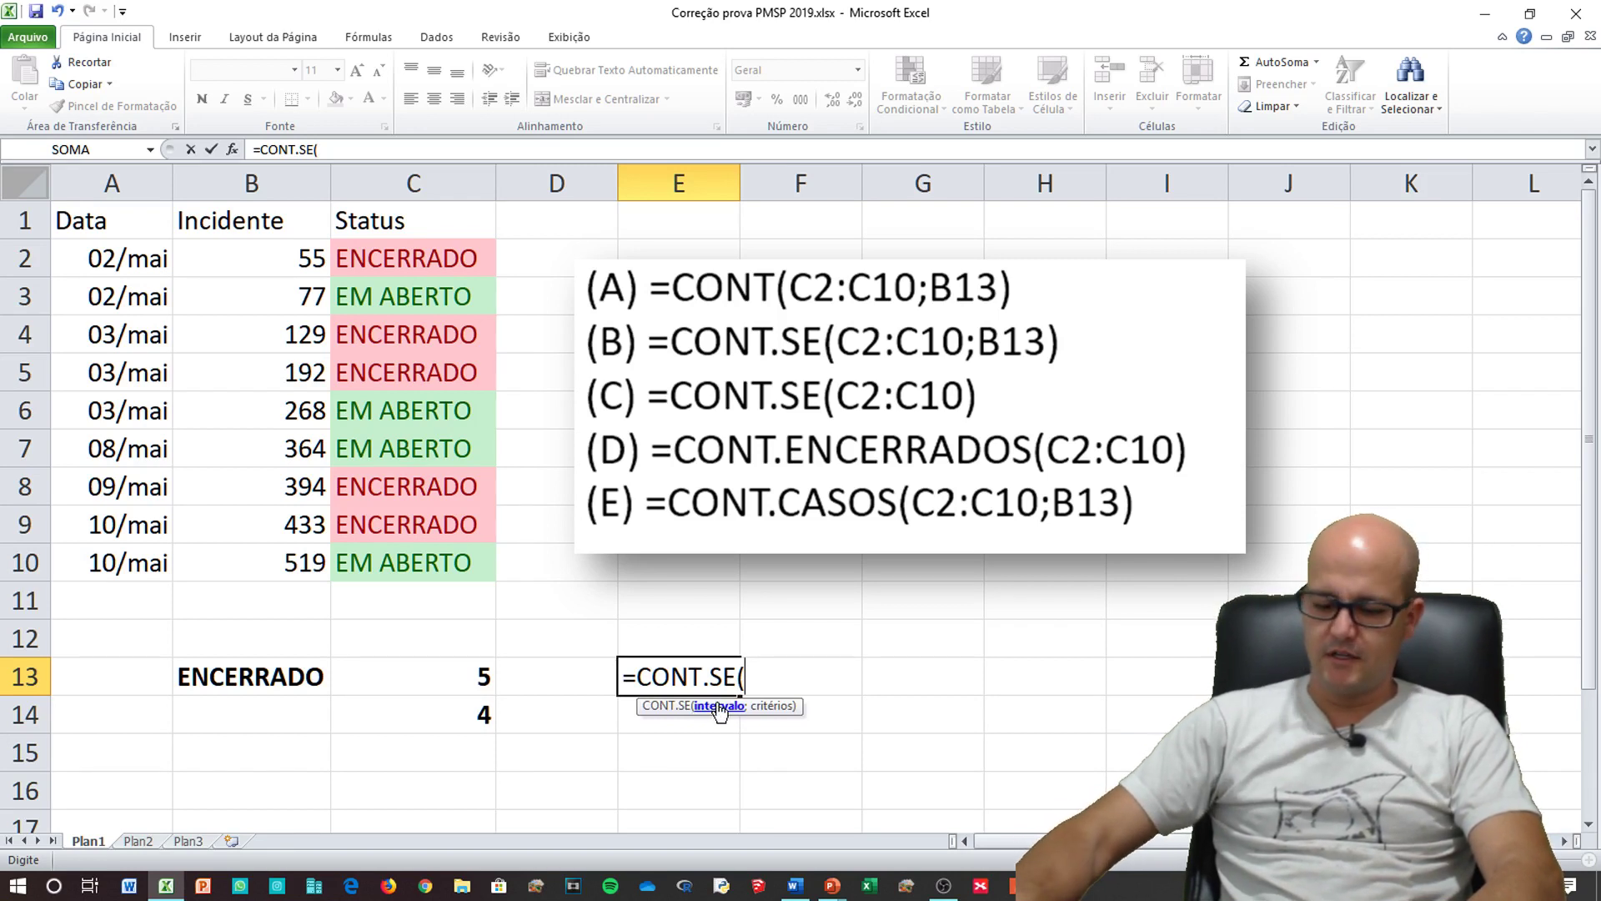
pyautogui.write('A2:A3')
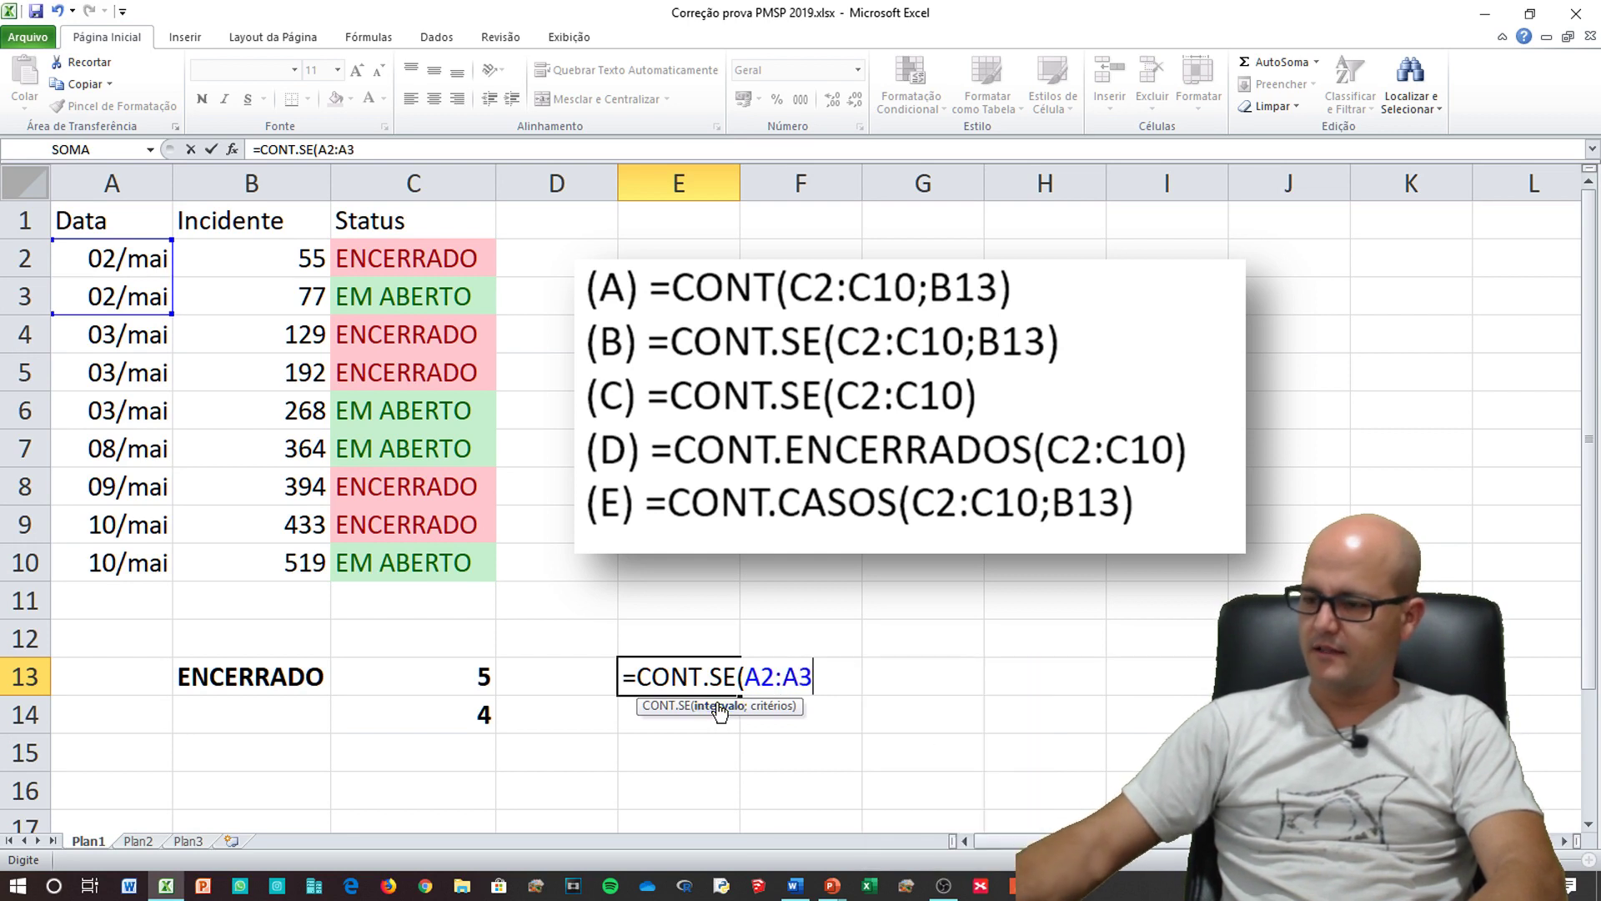
pyautogui.write(';')
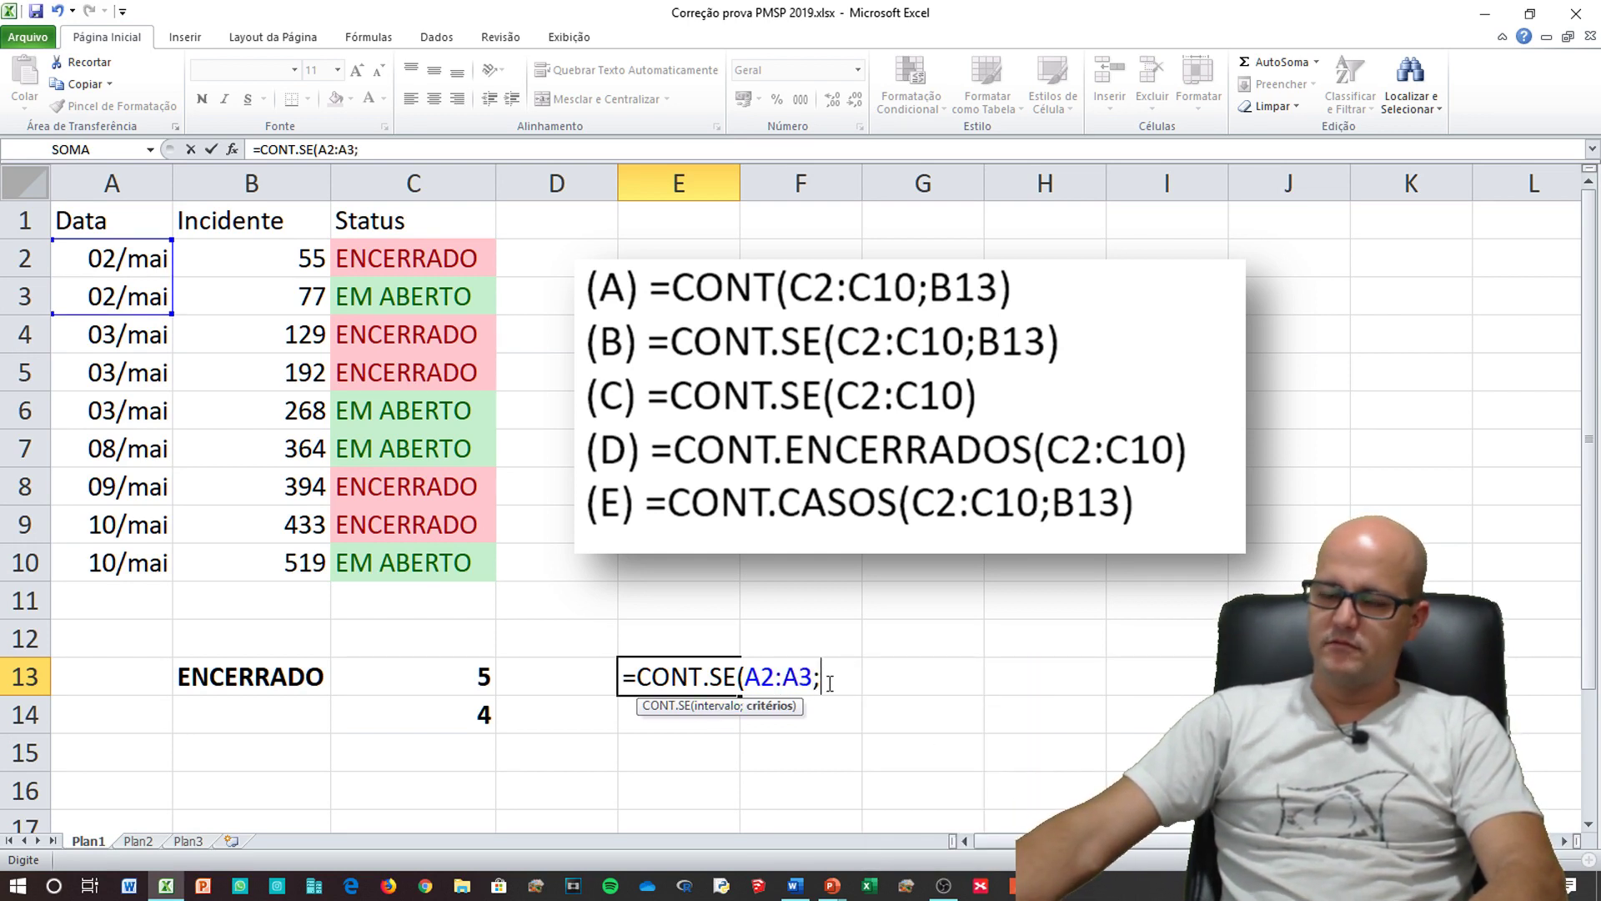
pyautogui.press('Escape')
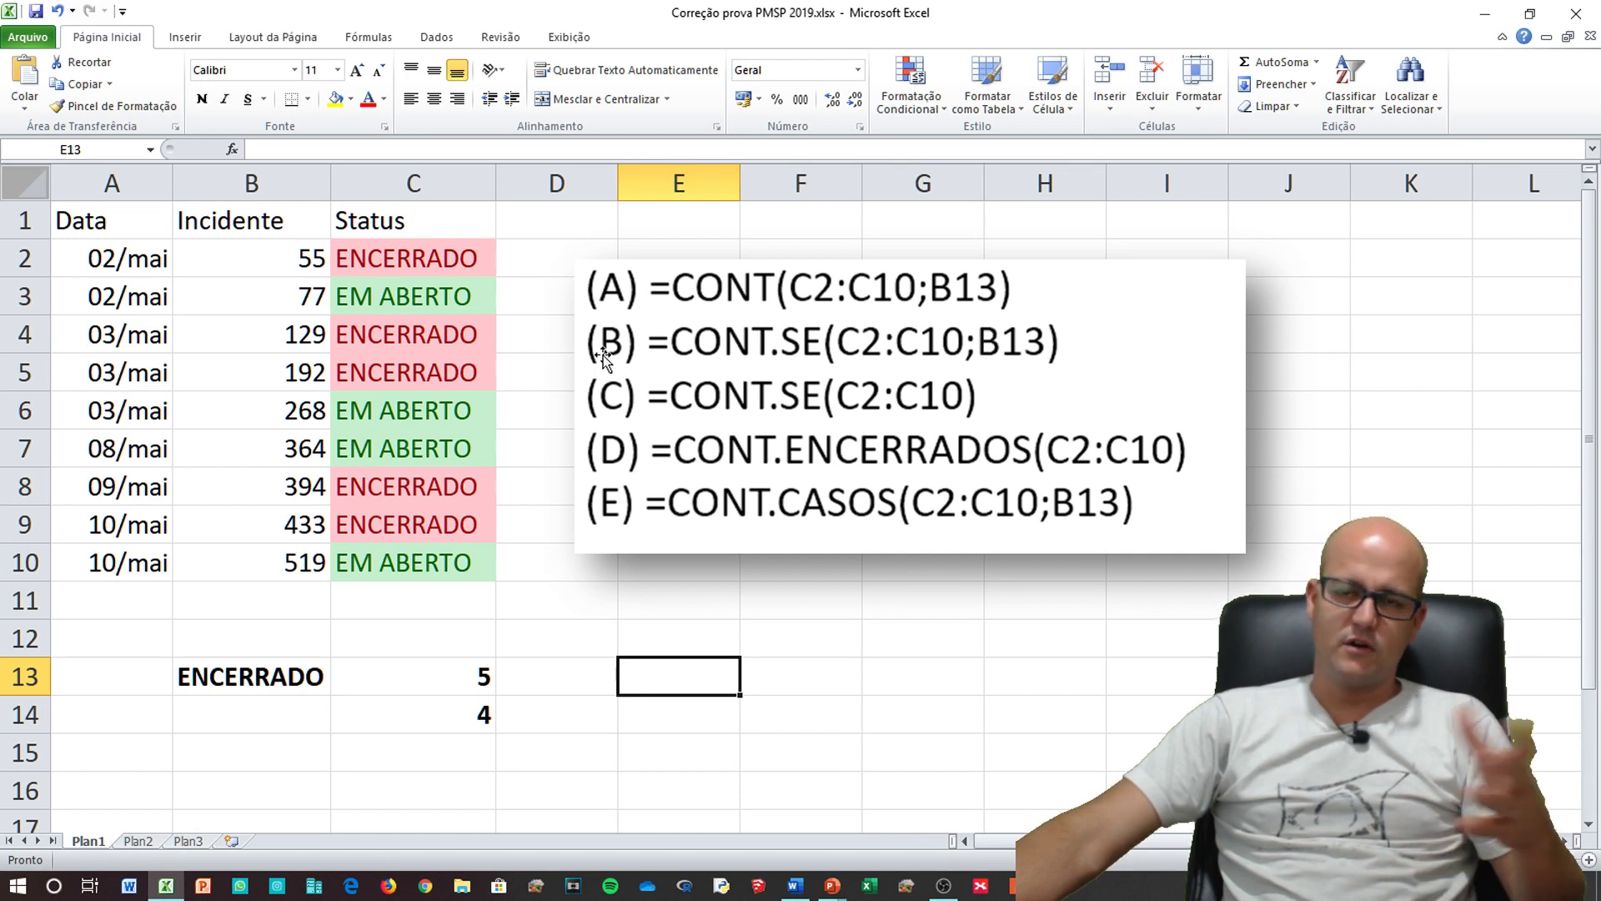
# Step: Display cell C13's formula =CONT.SE(C2:C10;B13) as text, and highlight the status range C2:C10 it refers to
pyautogui.doubleClick(402, 675)
pyautogui.click(338, 676)
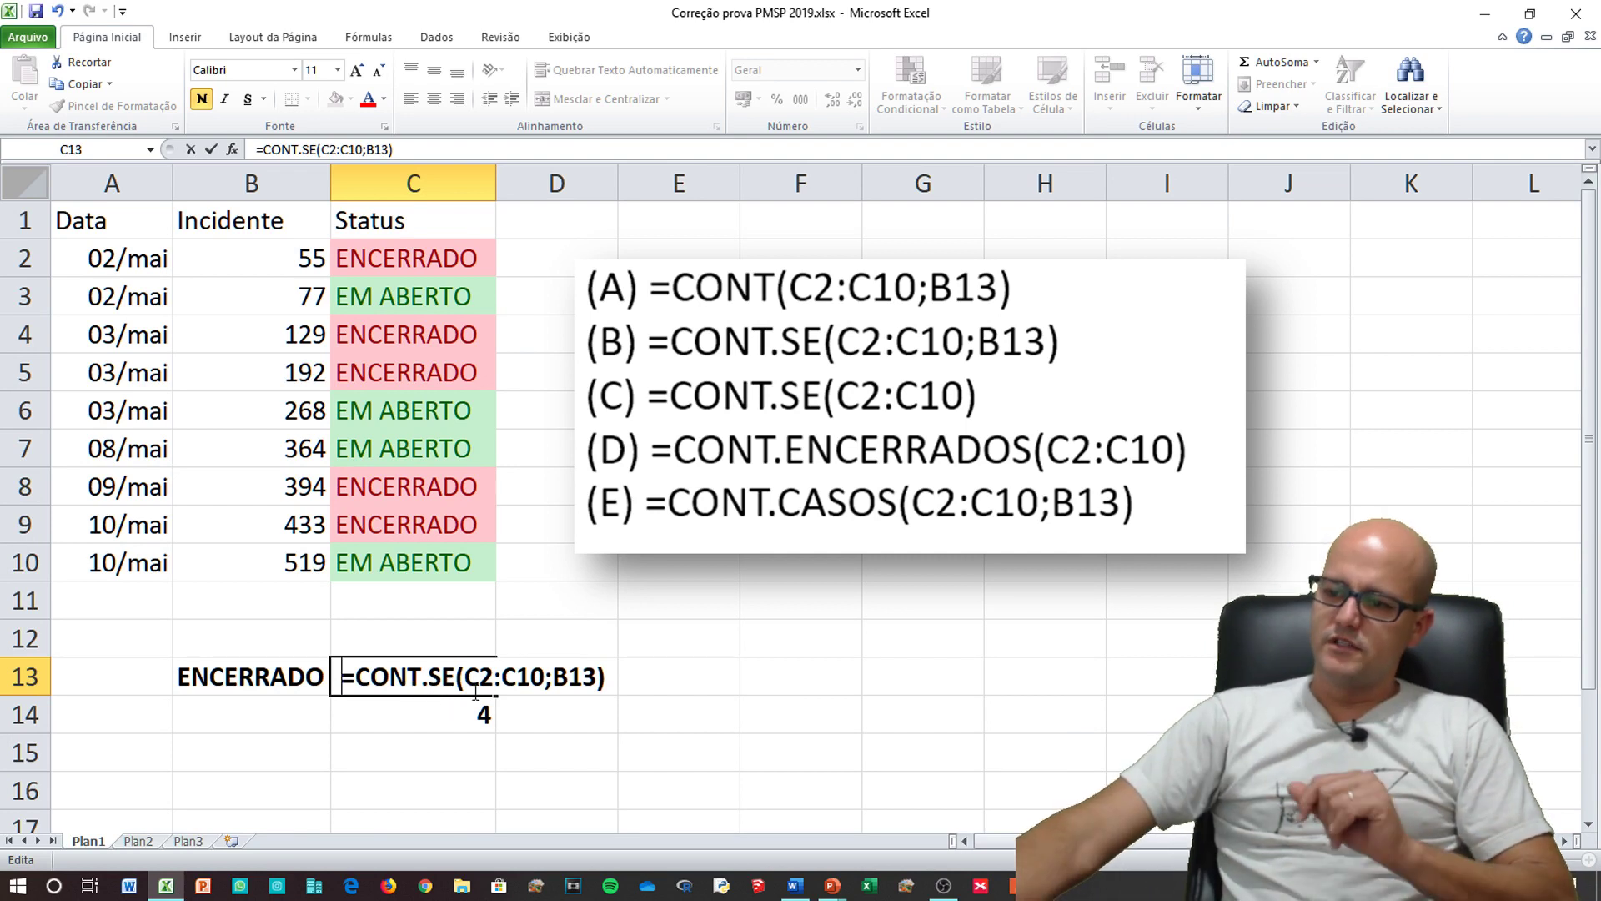
pyautogui.moveTo(426, 262); pyautogui.dragTo(424, 548)
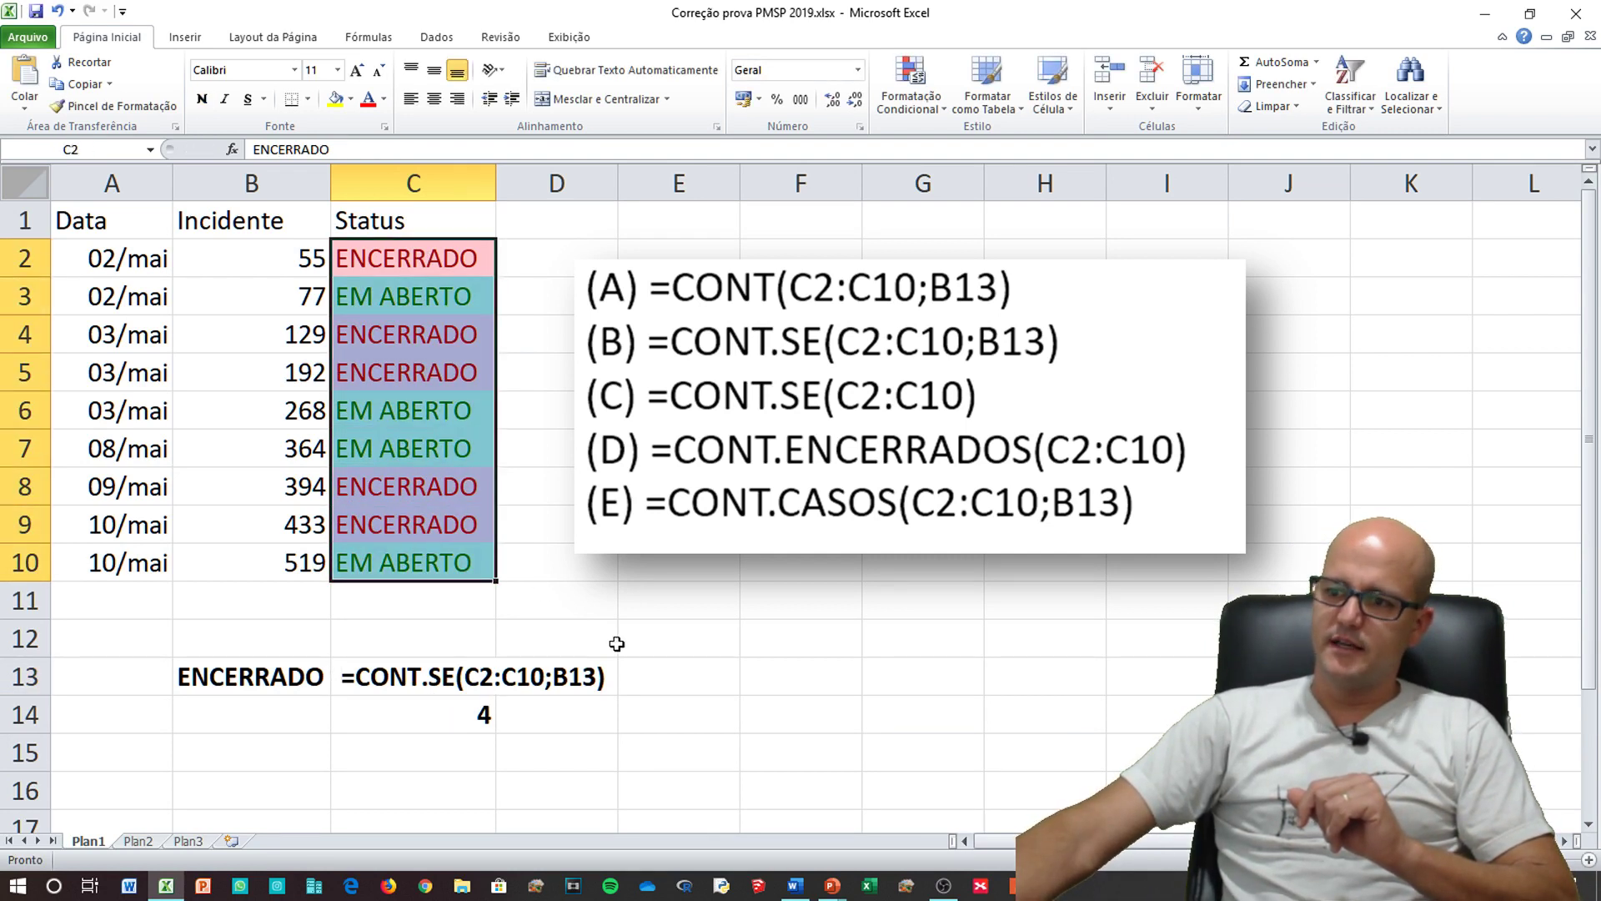
pyautogui.doubleClick(542, 692)
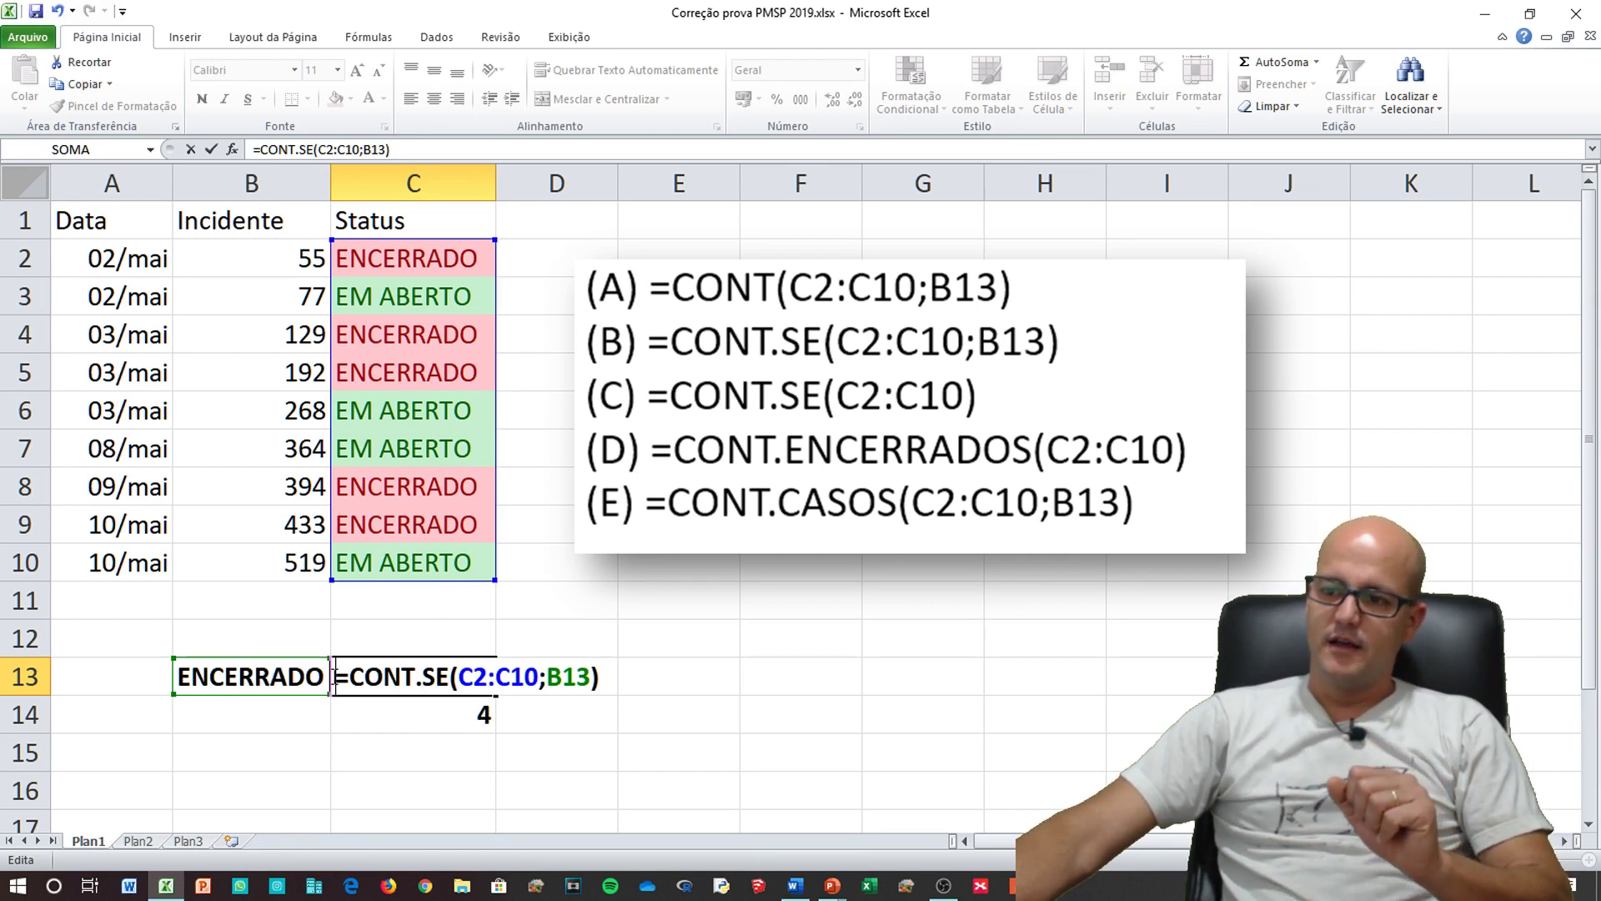
pyautogui.click(338, 676)
pyautogui.press('Escape')
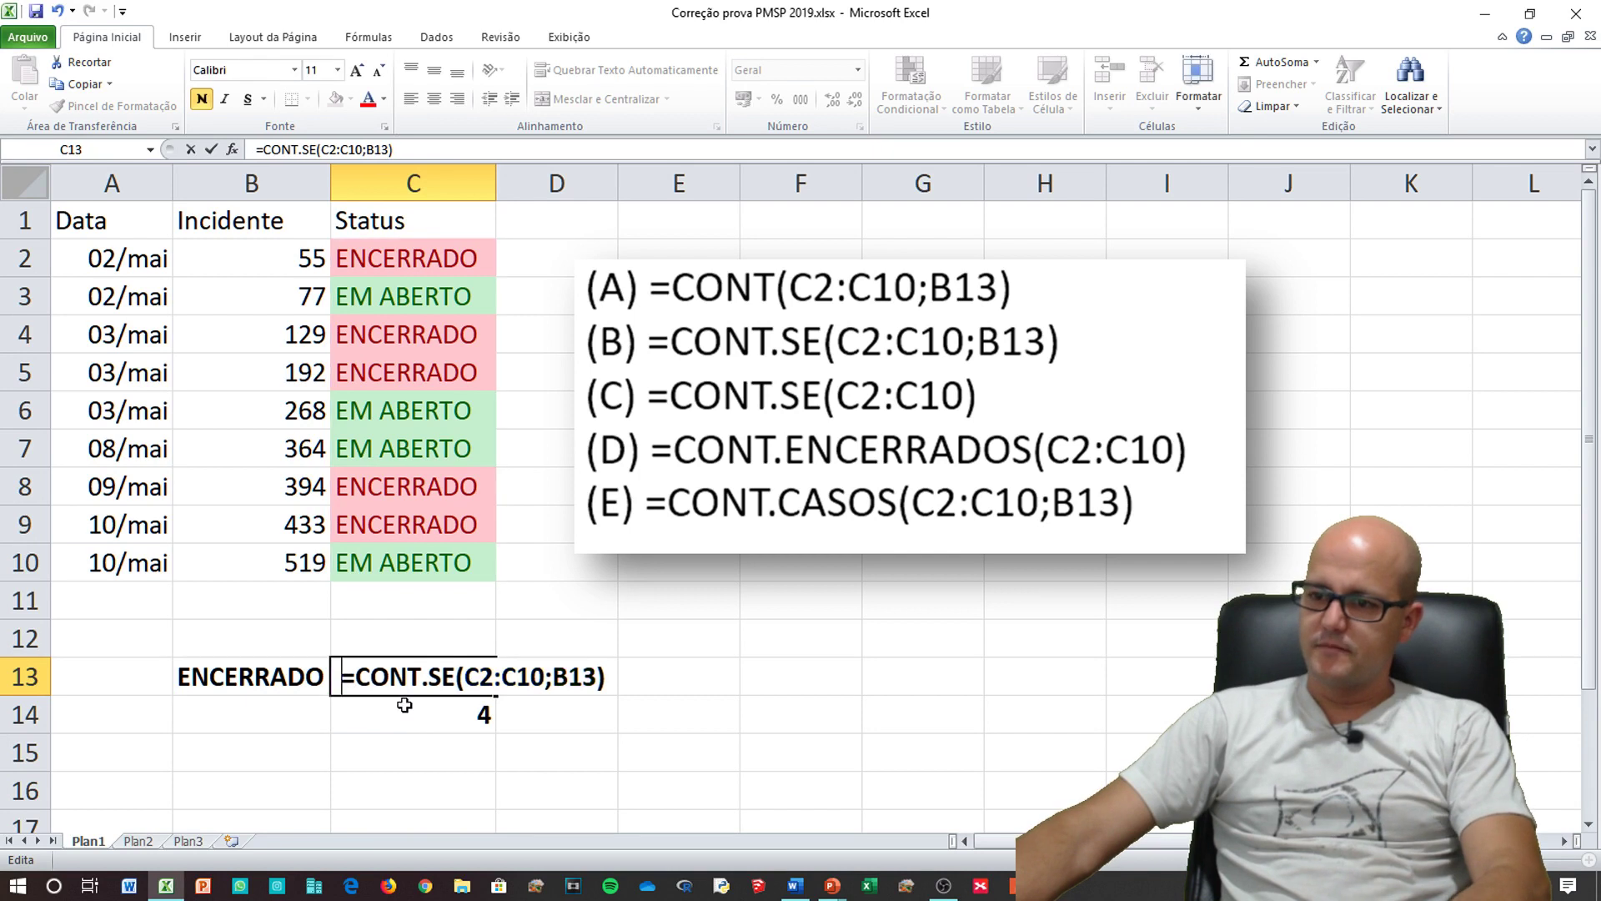
# Step: Examine the CONT.SE formula in cell C14, including its range and its quoted "EM ABERTO" criterion
pyautogui.click(357, 710)
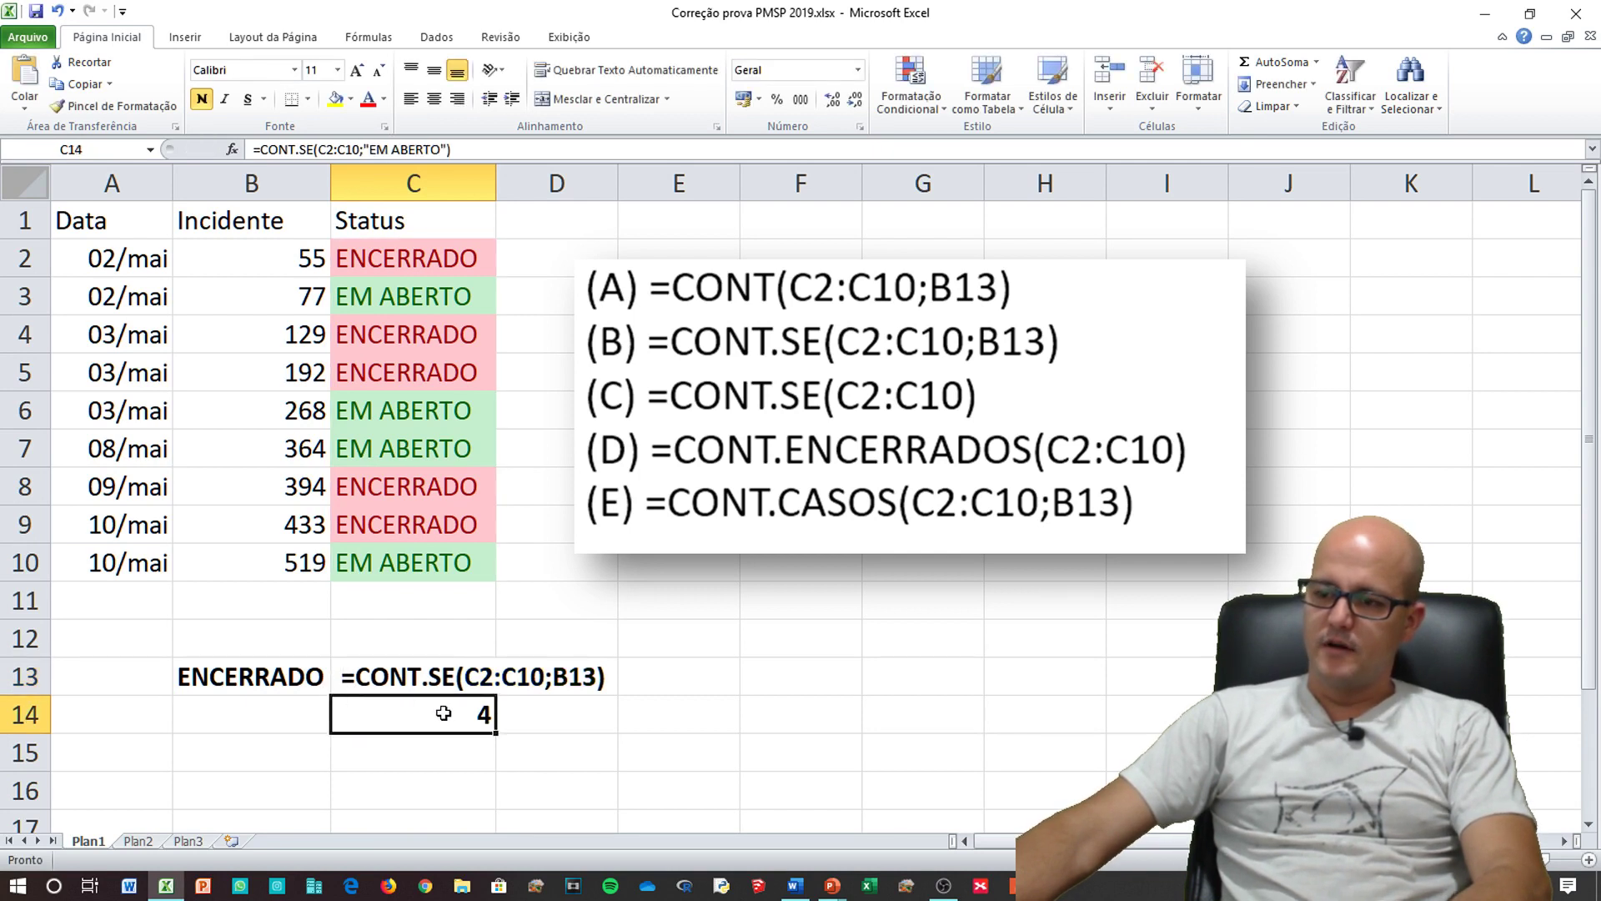
pyautogui.doubleClick(364, 716)
pyautogui.click(350, 718)
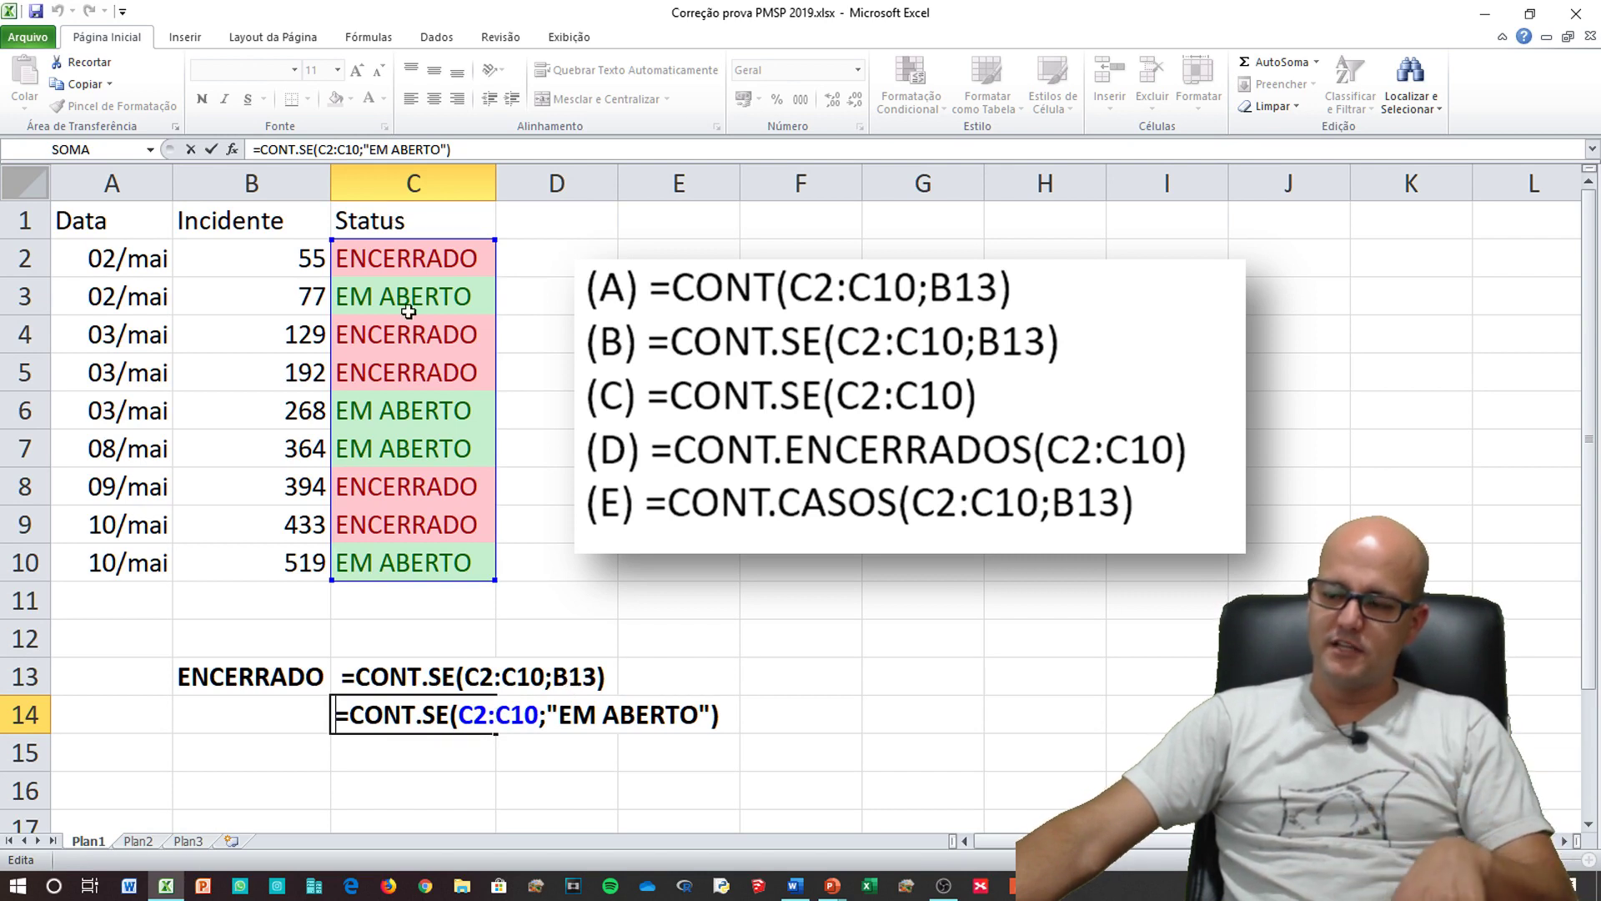
pyautogui.moveTo(558, 713); pyautogui.dragTo(699, 715)
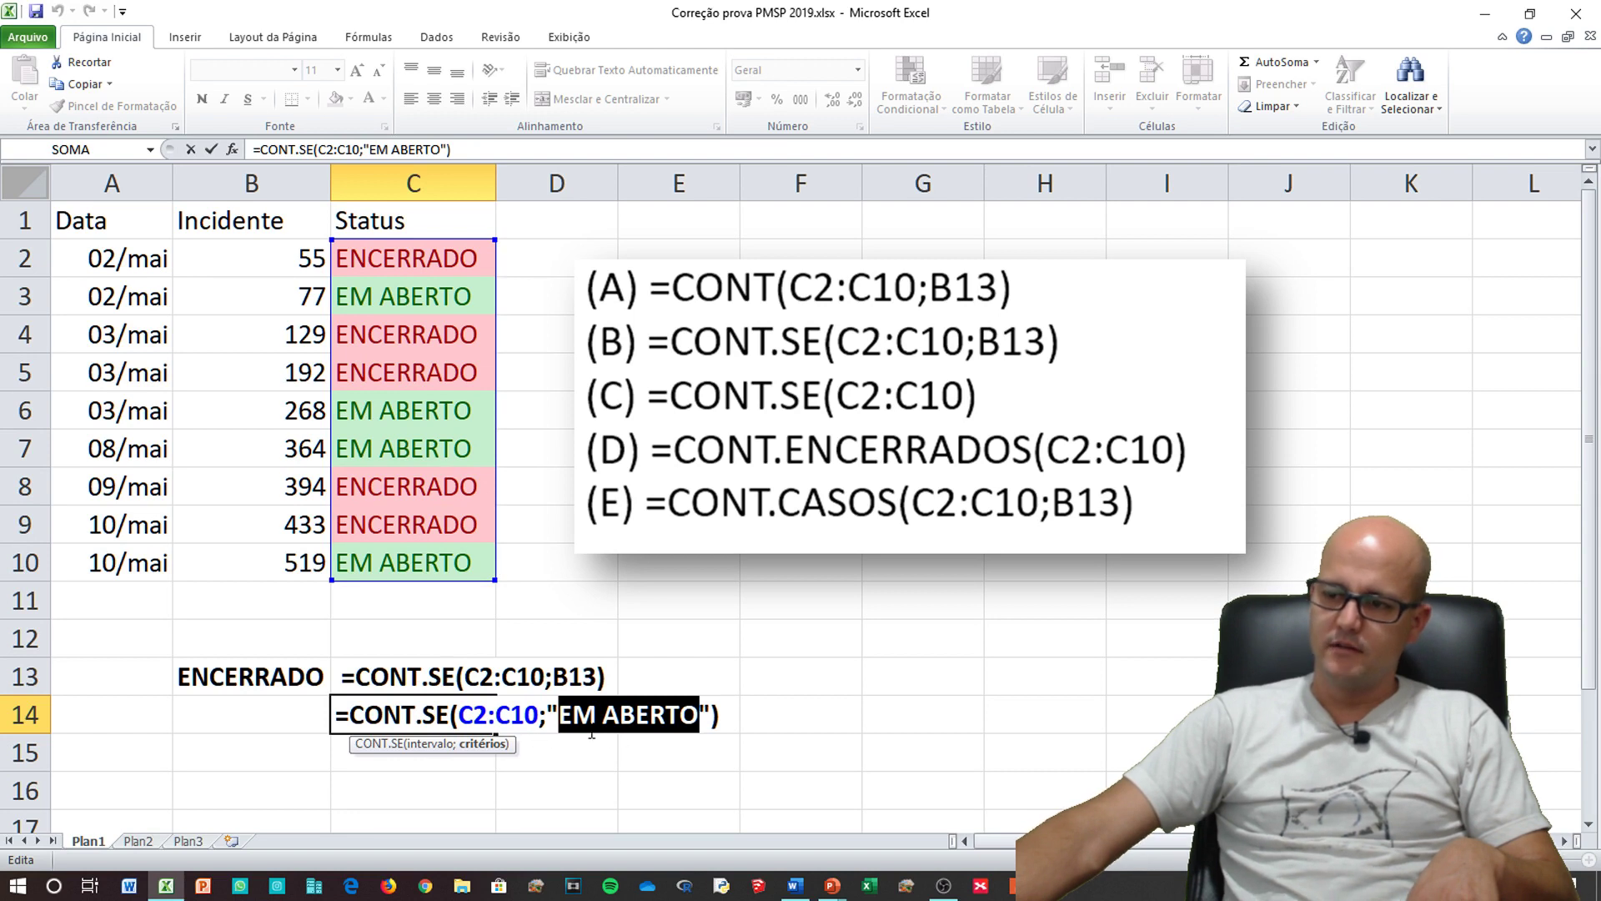
pyautogui.click(346, 713)
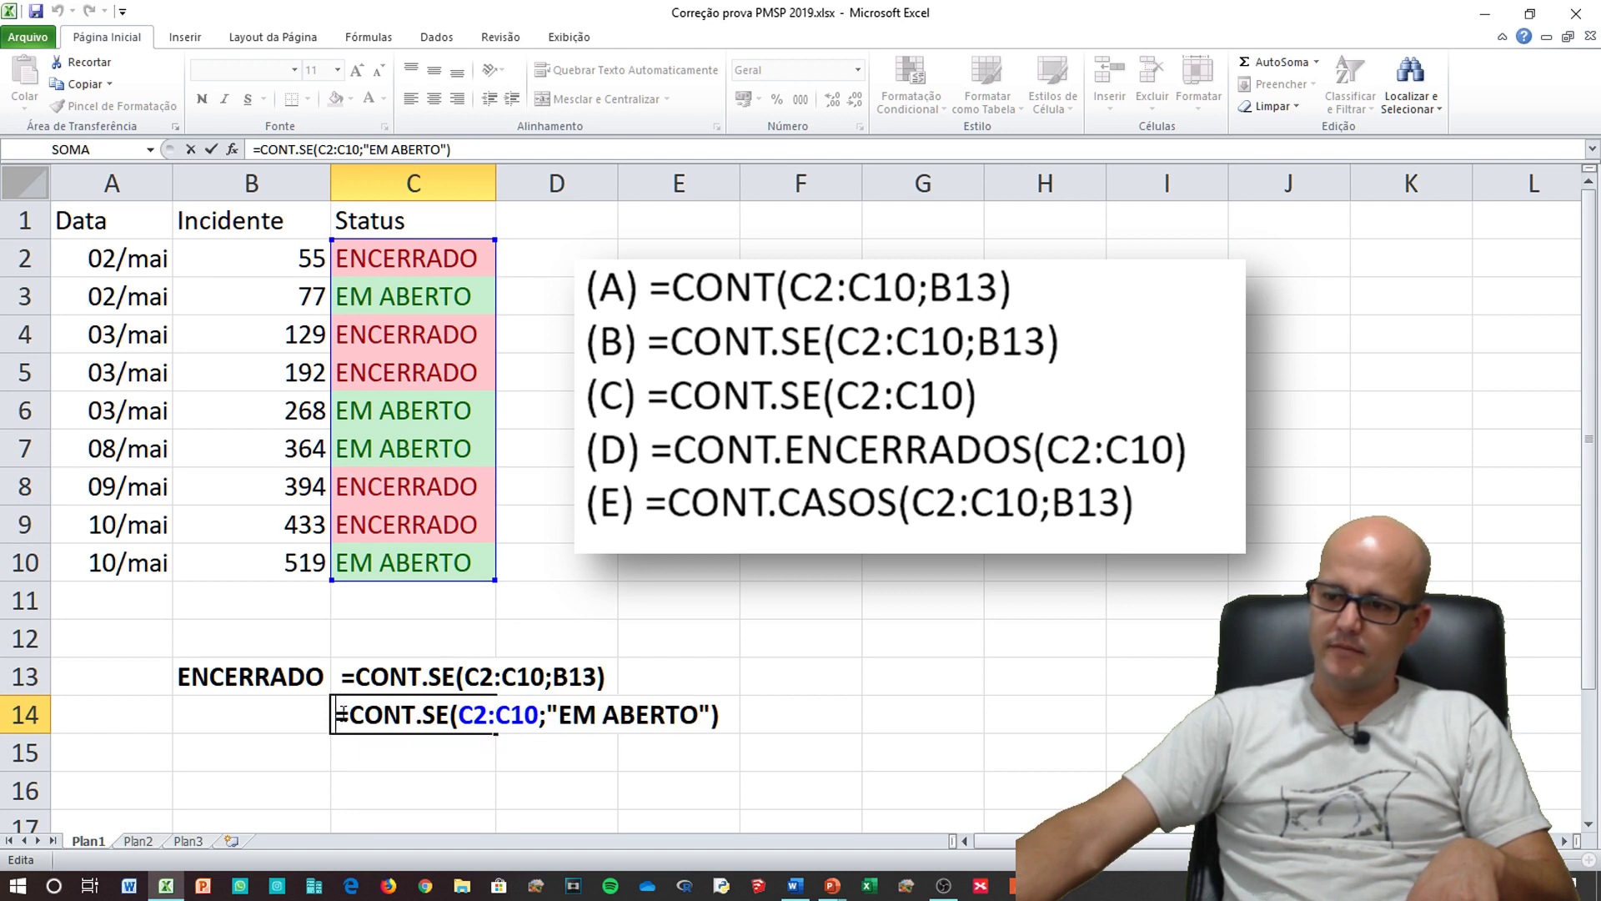
pyautogui.press('Return')
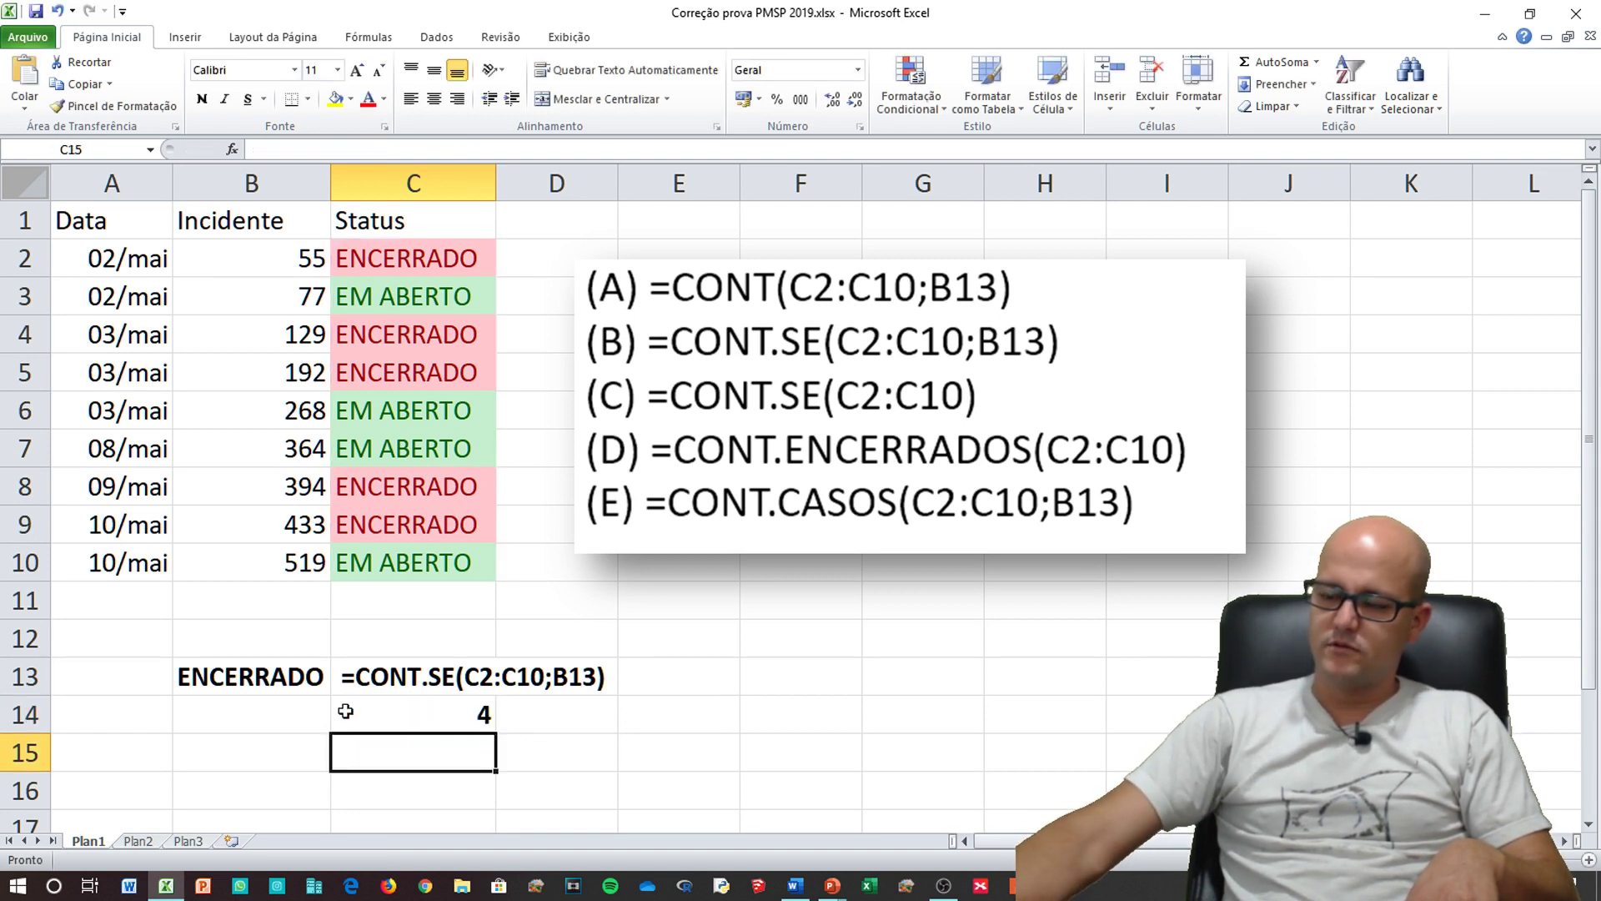
# Step: Display cell C14's formula =CONT.SE(C2:C10;"EM ABERTO") as text instead of its result
pyautogui.doubleClick(433, 721)
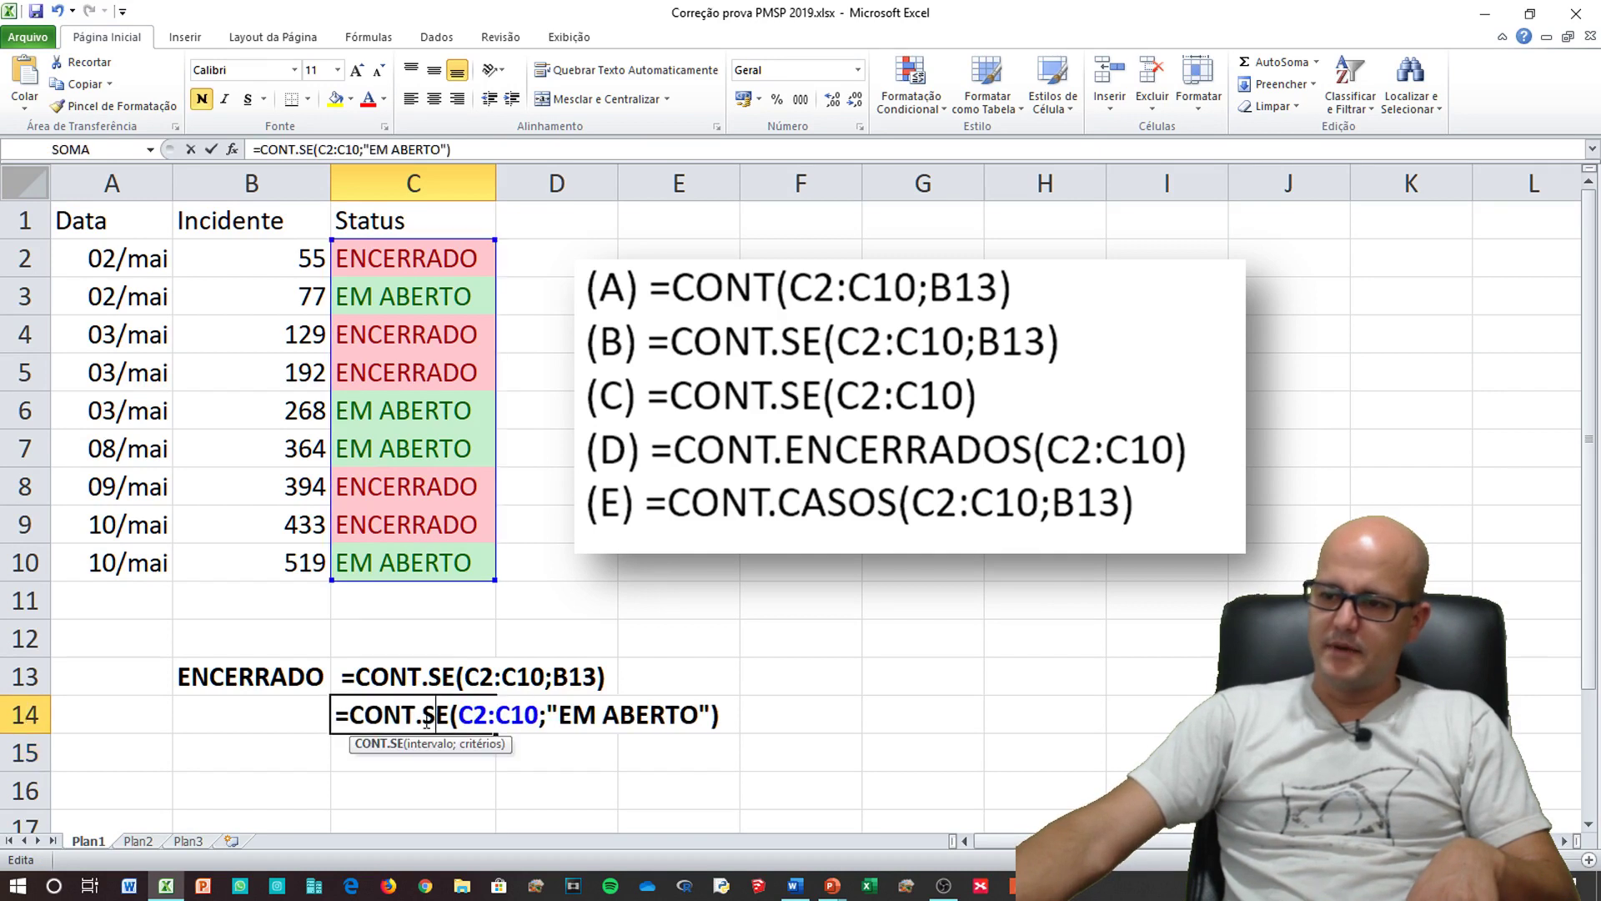
pyautogui.click(336, 716)
pyautogui.write("'")
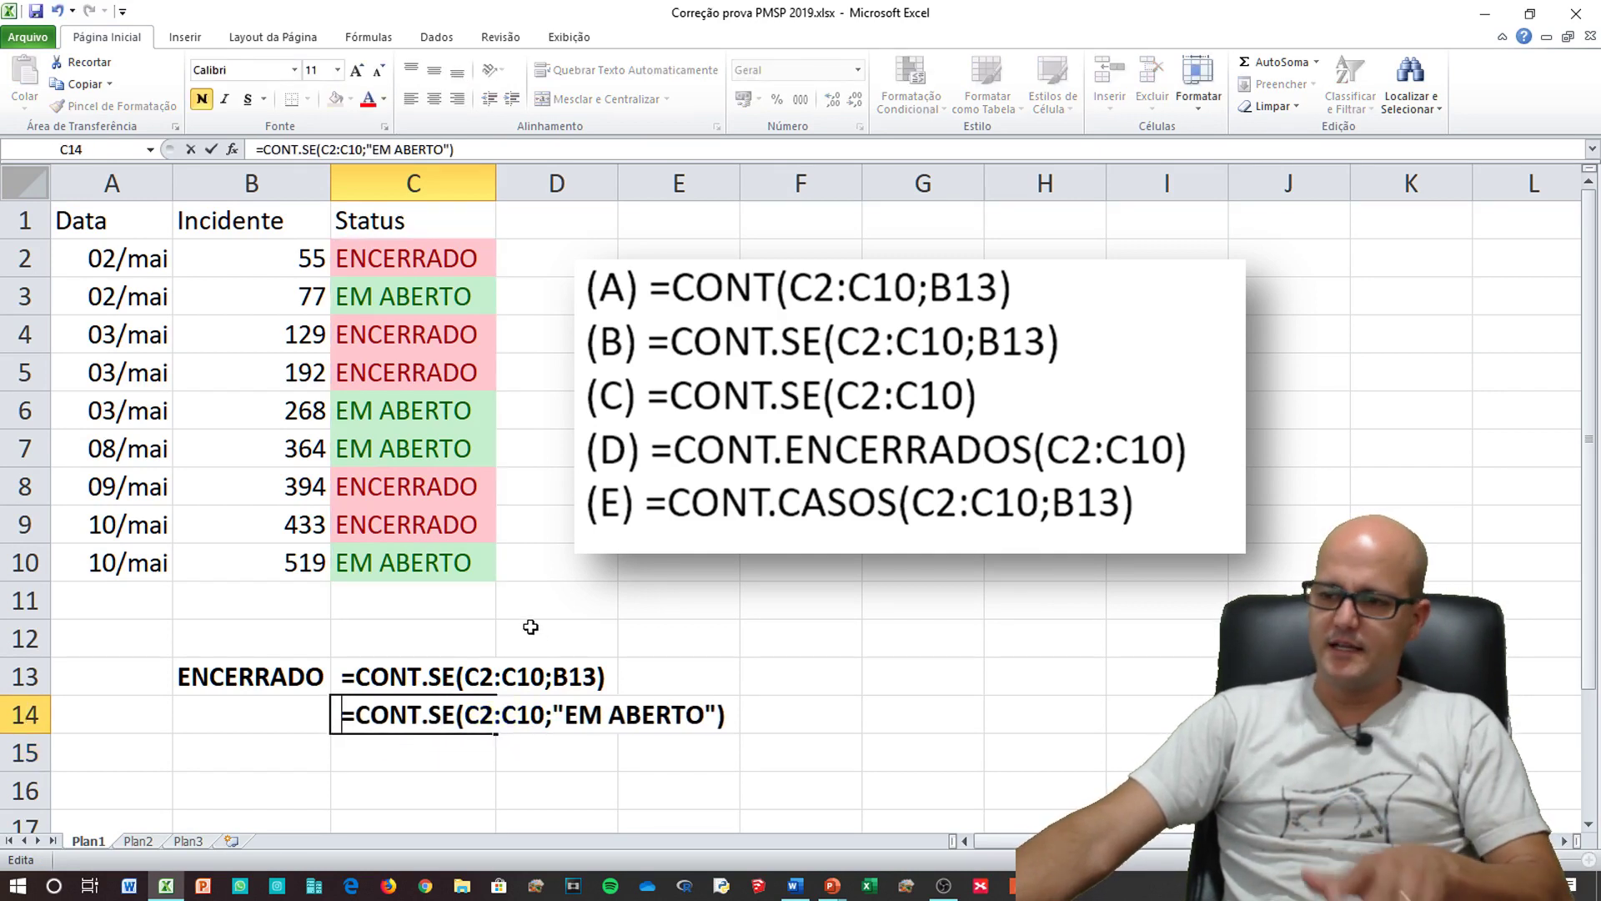
pyautogui.click(530, 626)
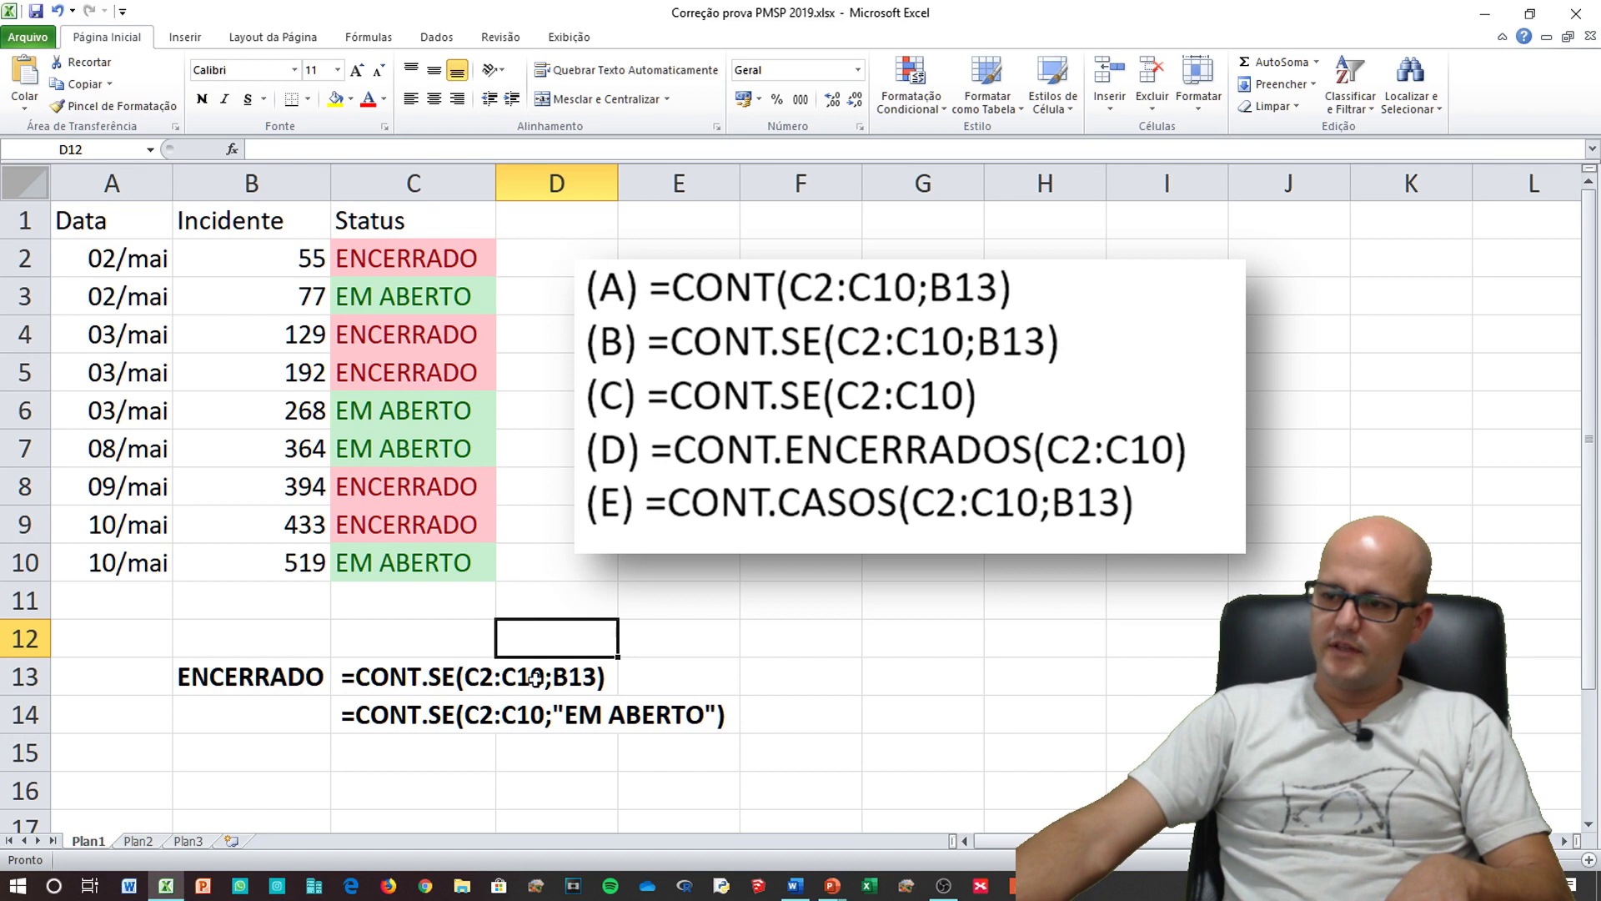
pyautogui.click(572, 678)
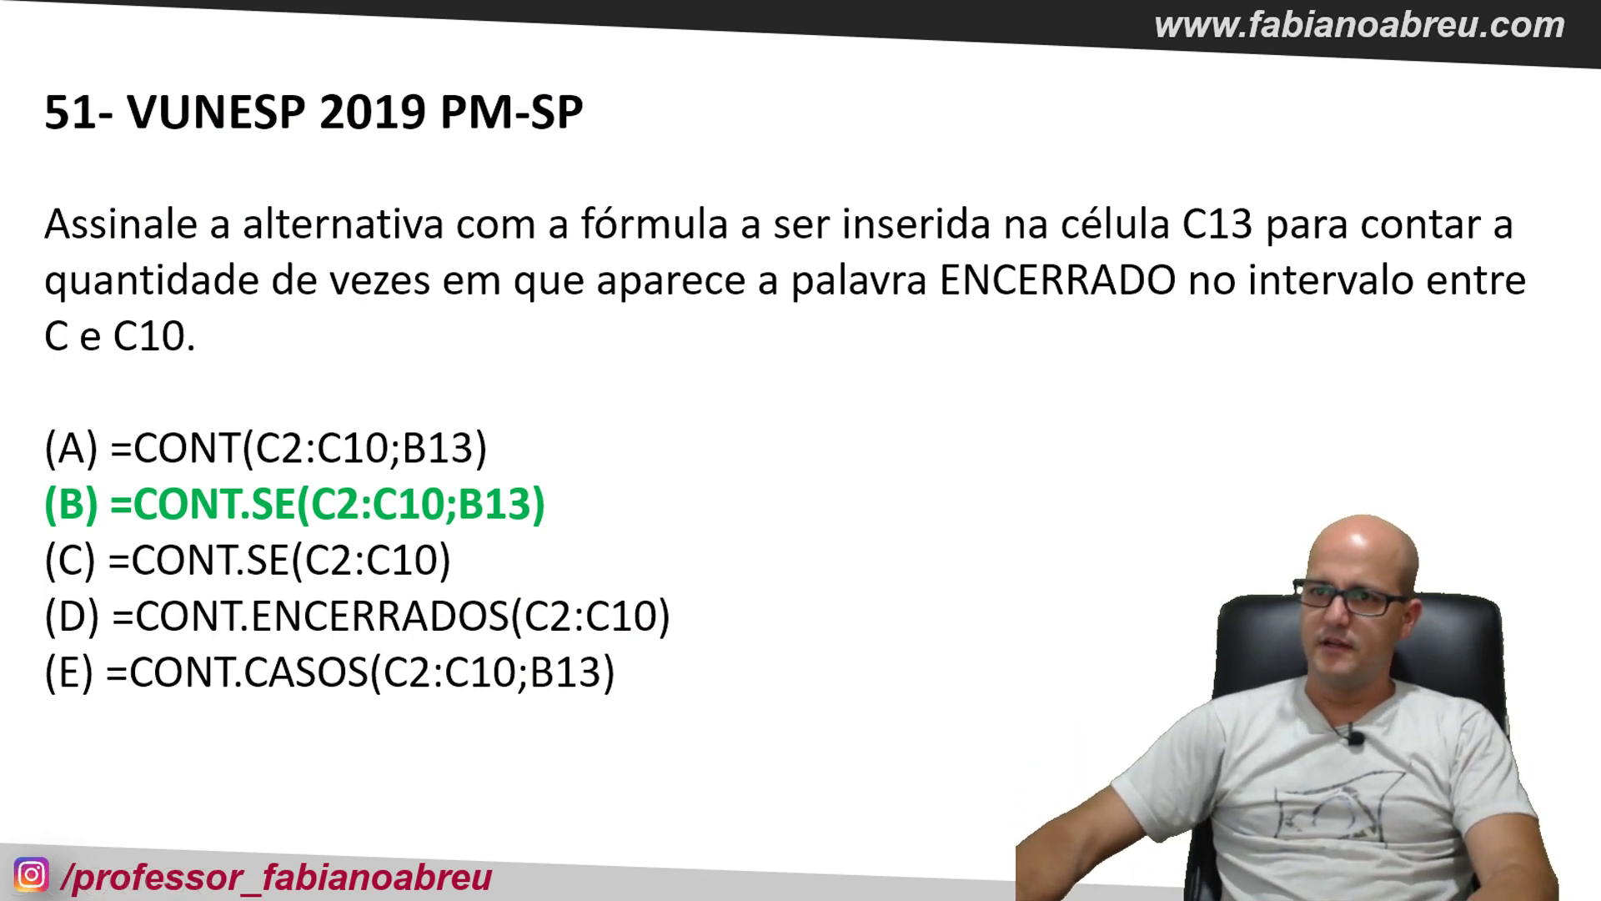
# Step: Advance the slide show to question 52, and switch back to the Excel workbook
pyautogui.press('Right')
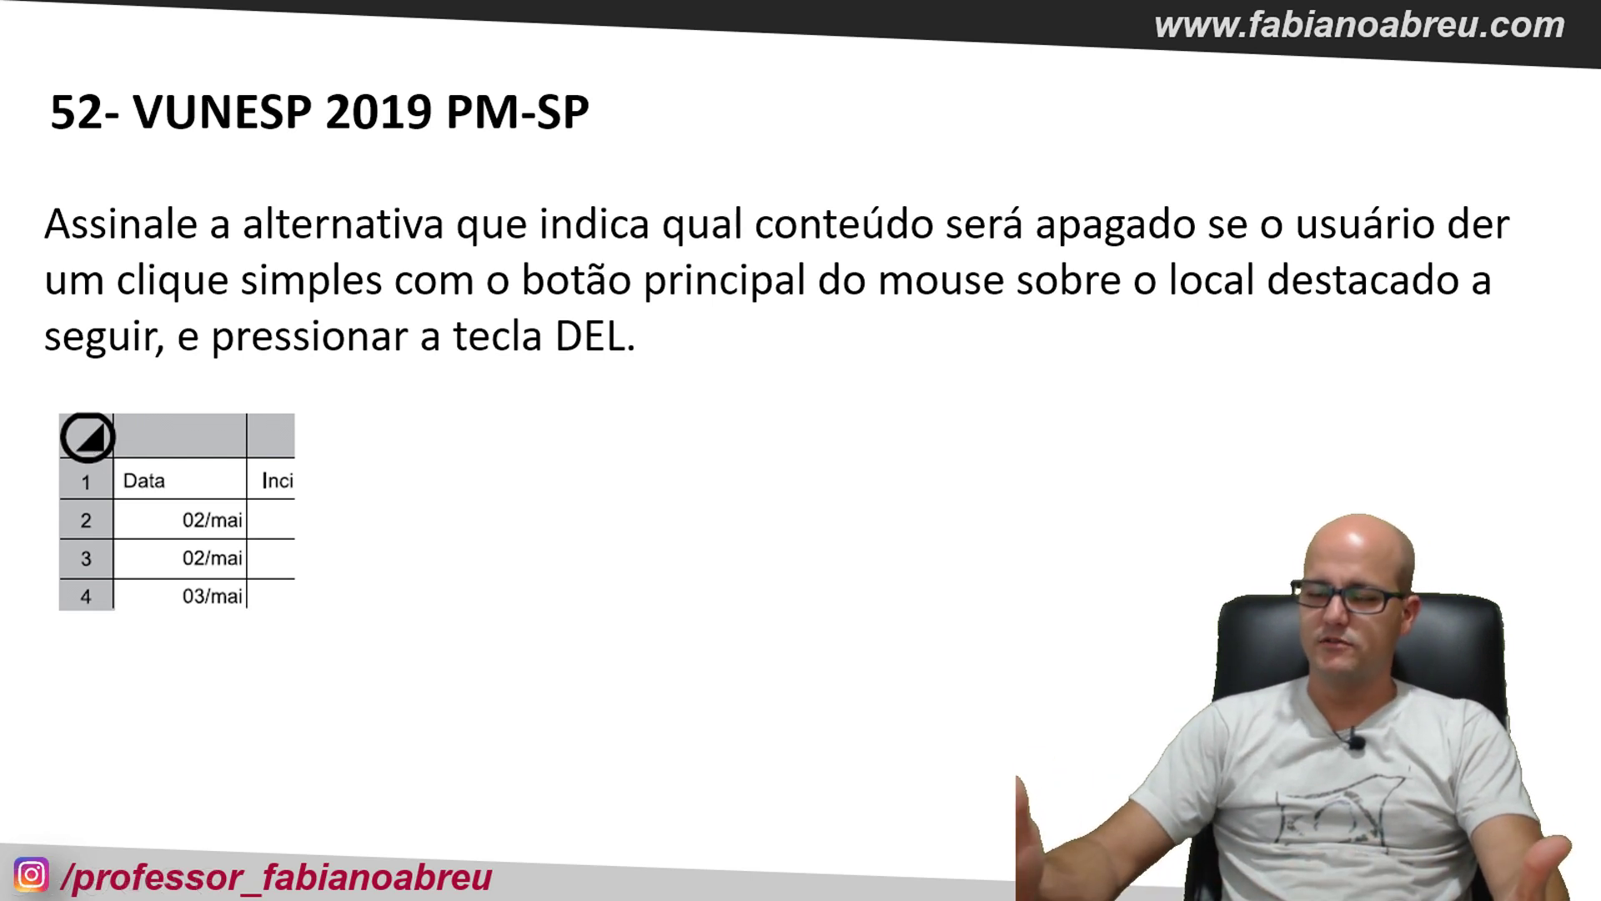
pyautogui.hotkey('alt', 'Tab')
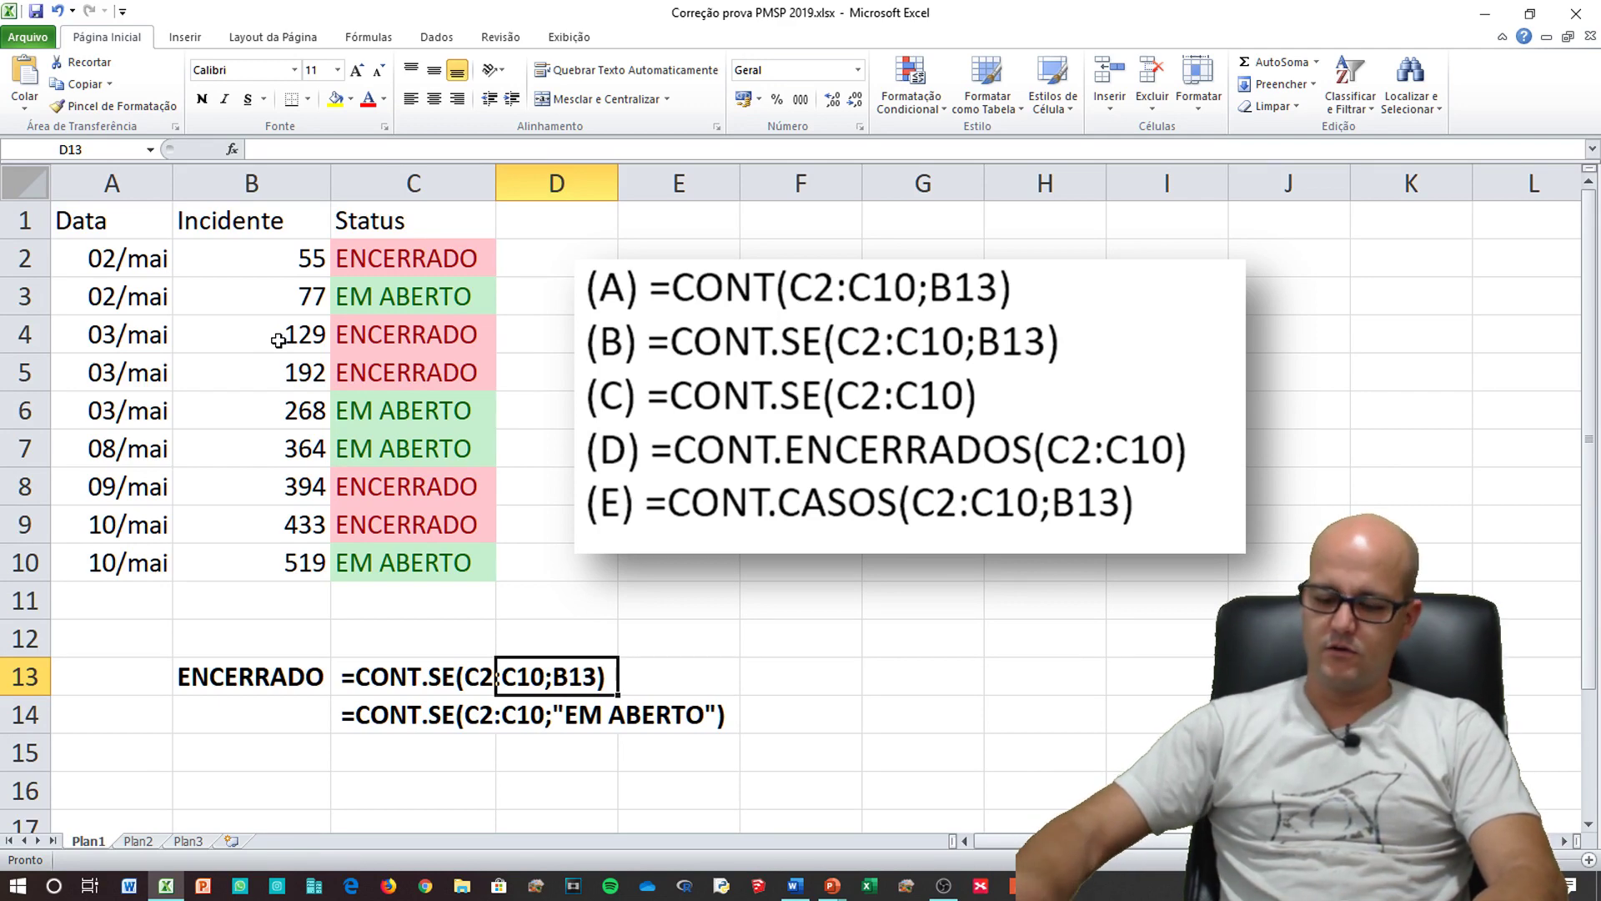
# Step: Select the entire worksheet and delete all cell contents, then undo the deletion
pyautogui.hotkey('ctrl', 'a')
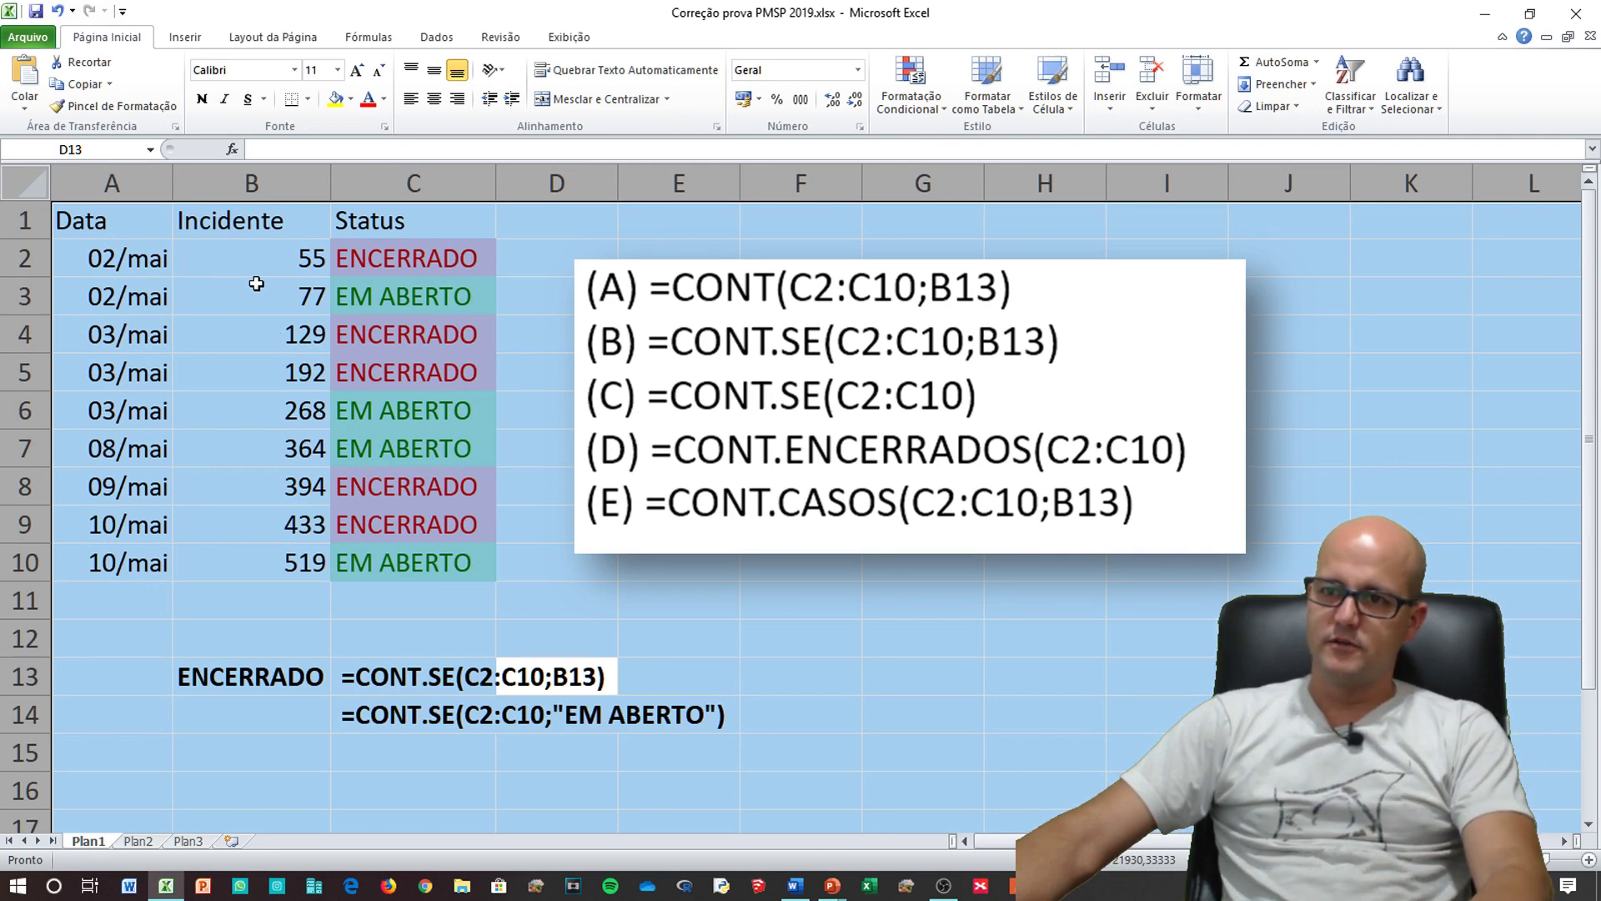
pyautogui.click(170, 273)
pyautogui.click(31, 188)
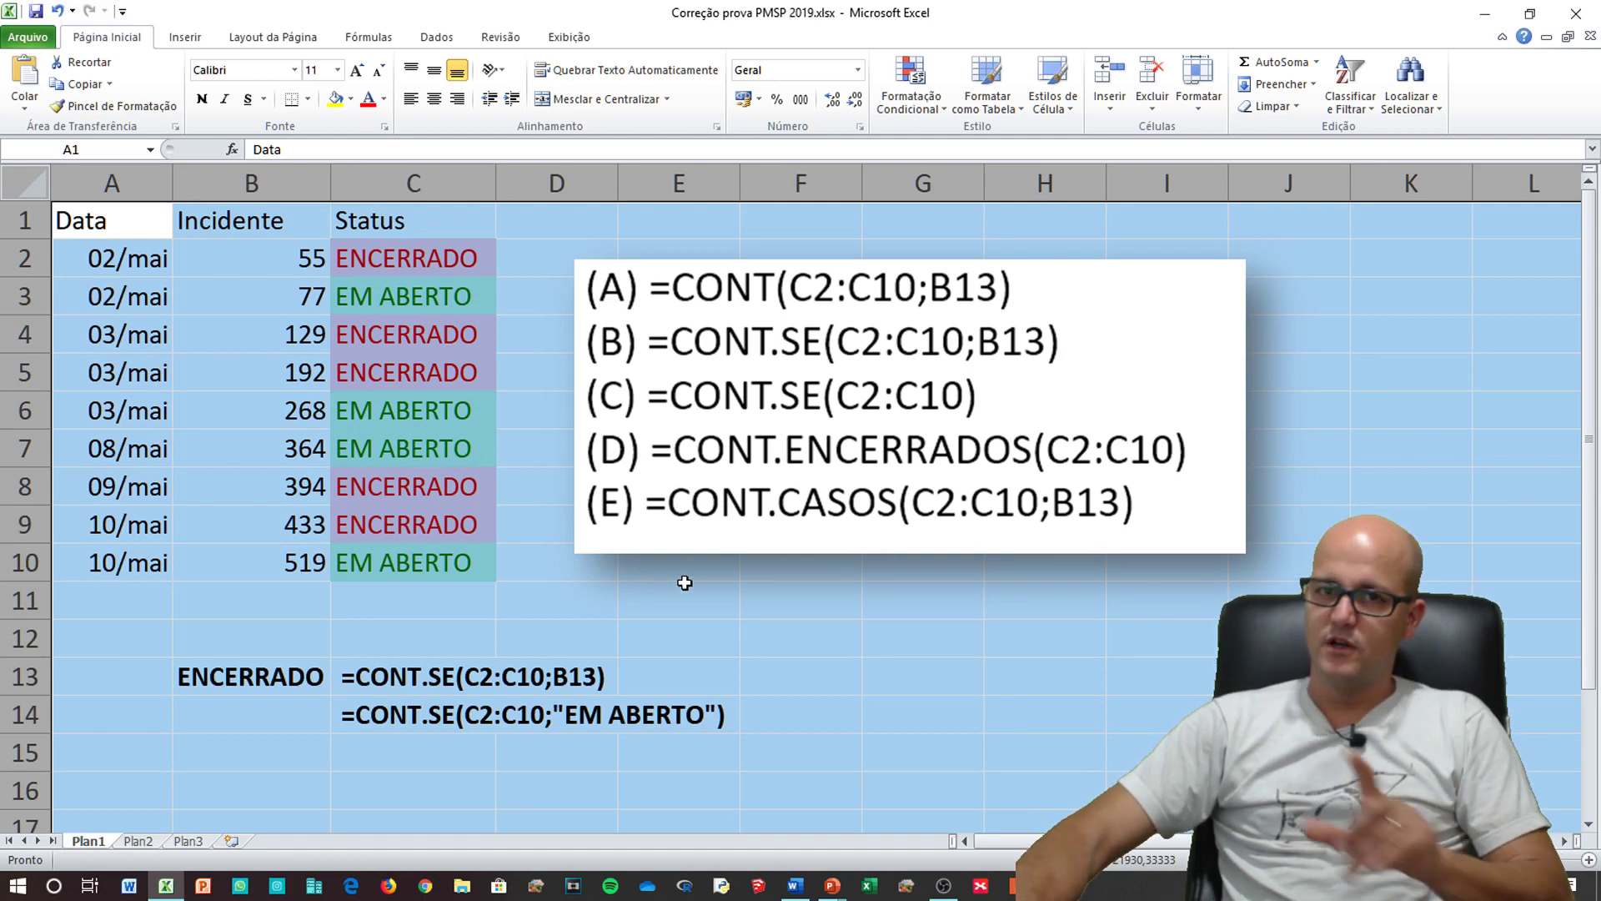
pyautogui.press('Delete')
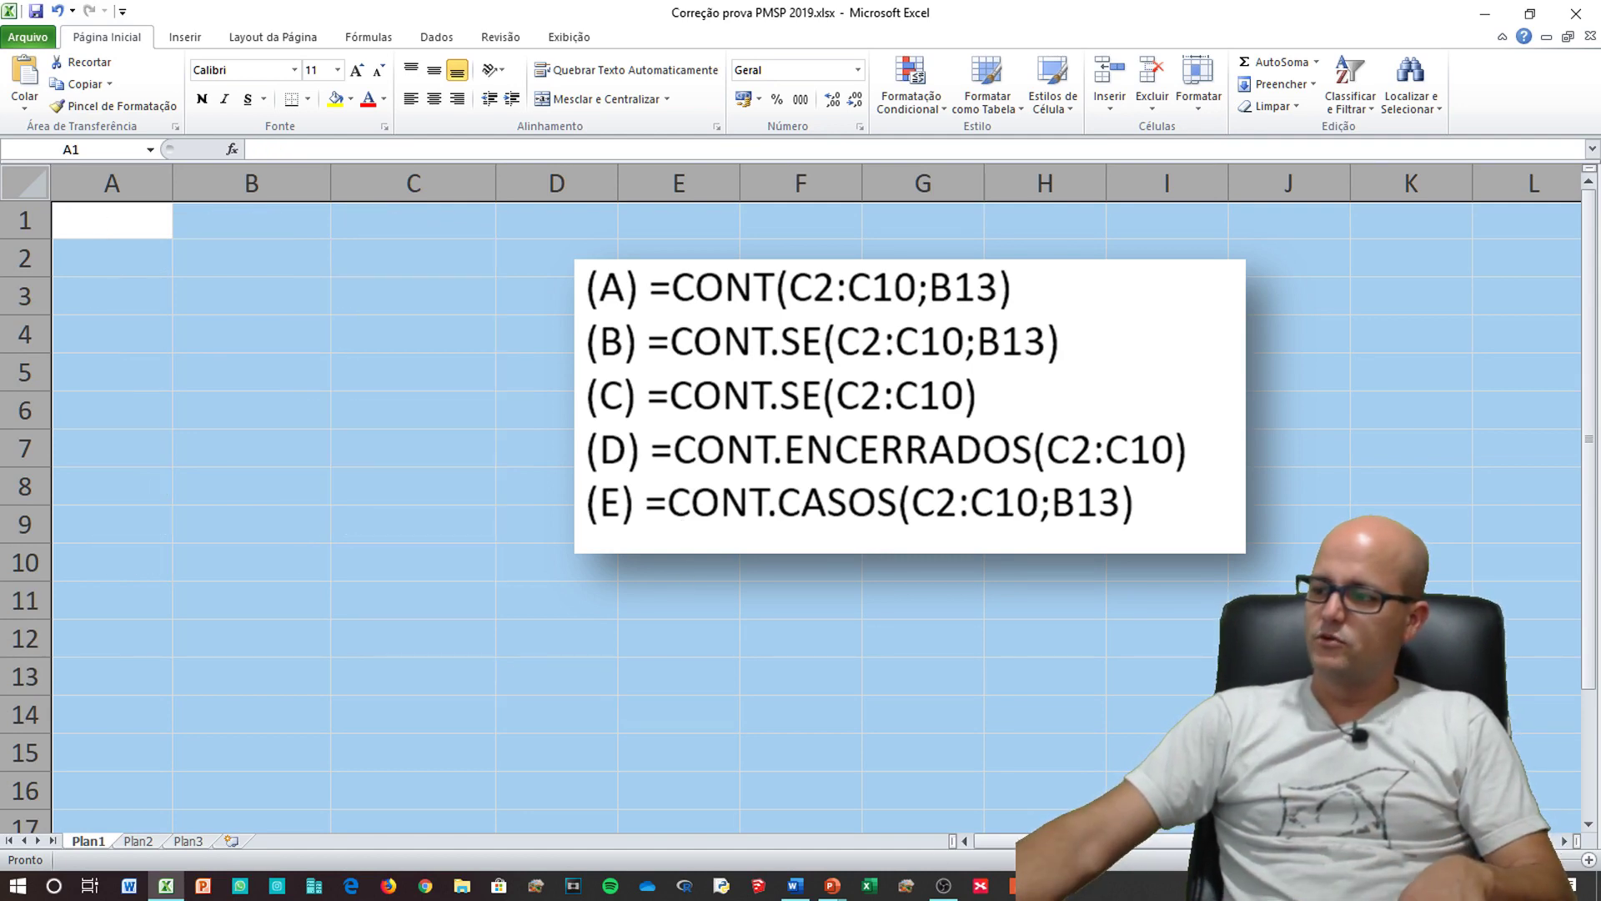
pyautogui.click(256, 564)
pyautogui.click(829, 444)
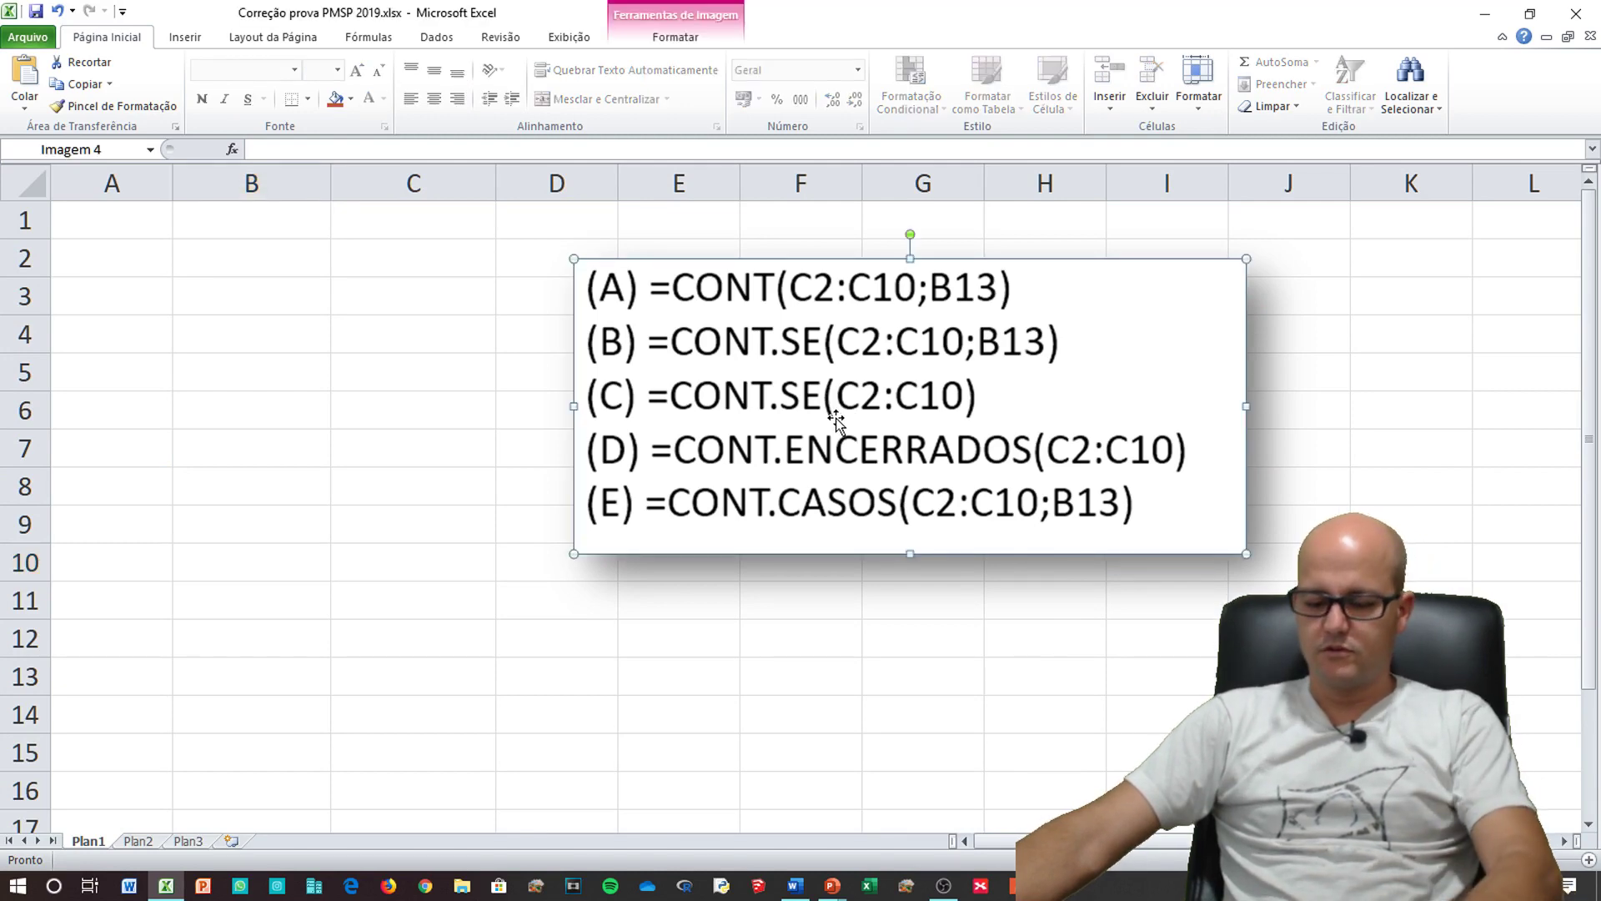
pyautogui.hotkey('ctrl', 'z')
pyautogui.click(549, 357)
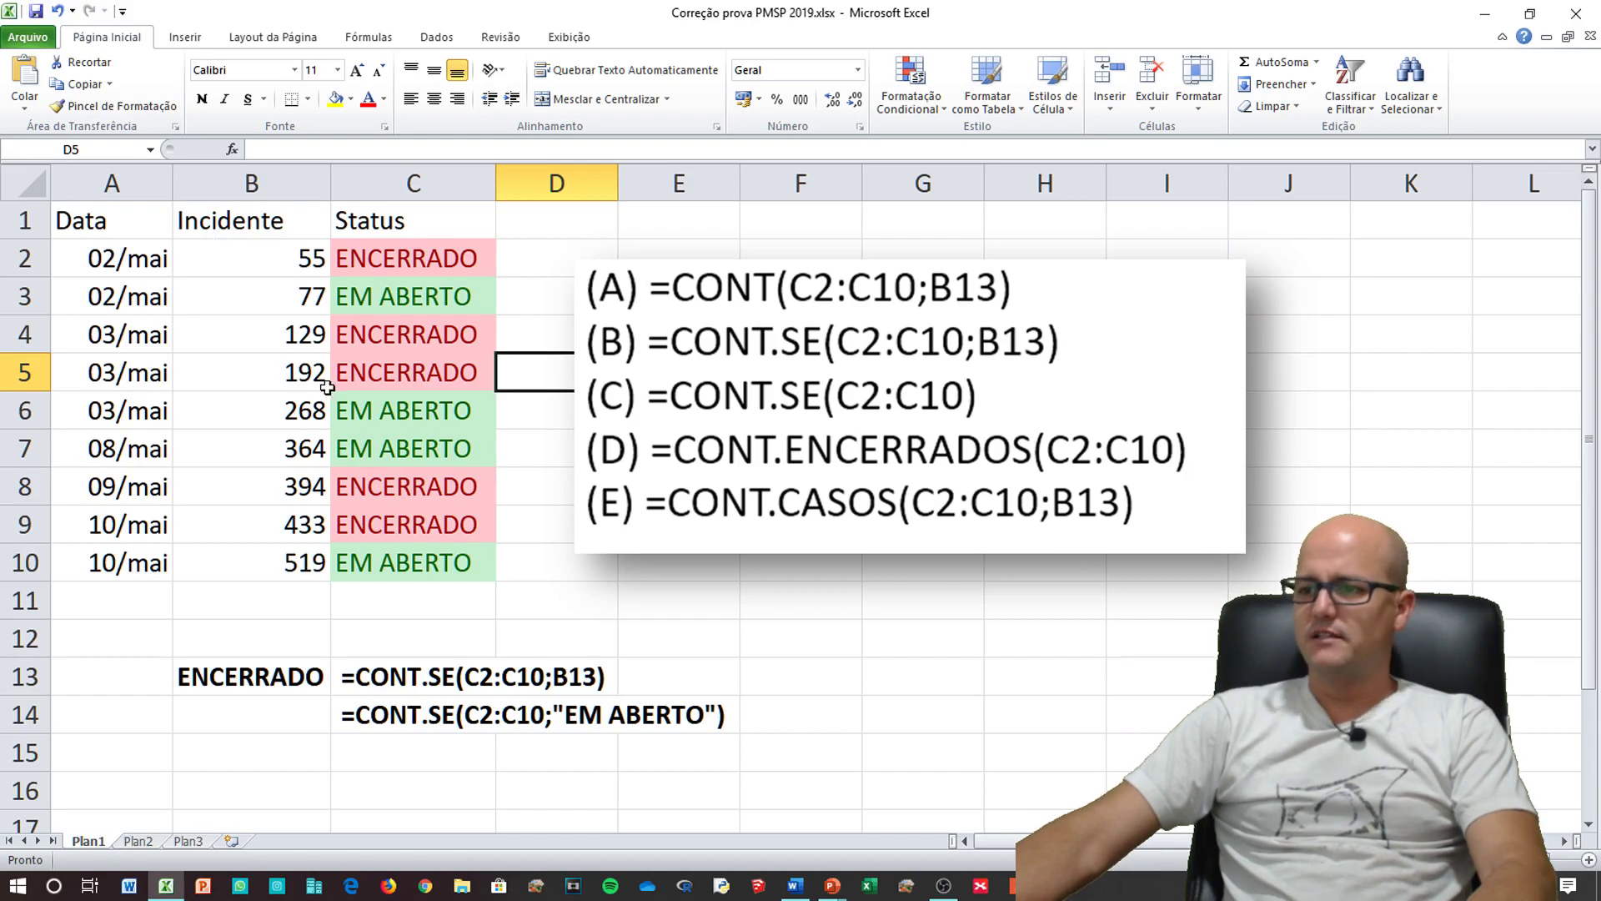
# Step: Switch to the PowerPoint slide show with question 52
pyautogui.hotkey('alt', 'Tab')
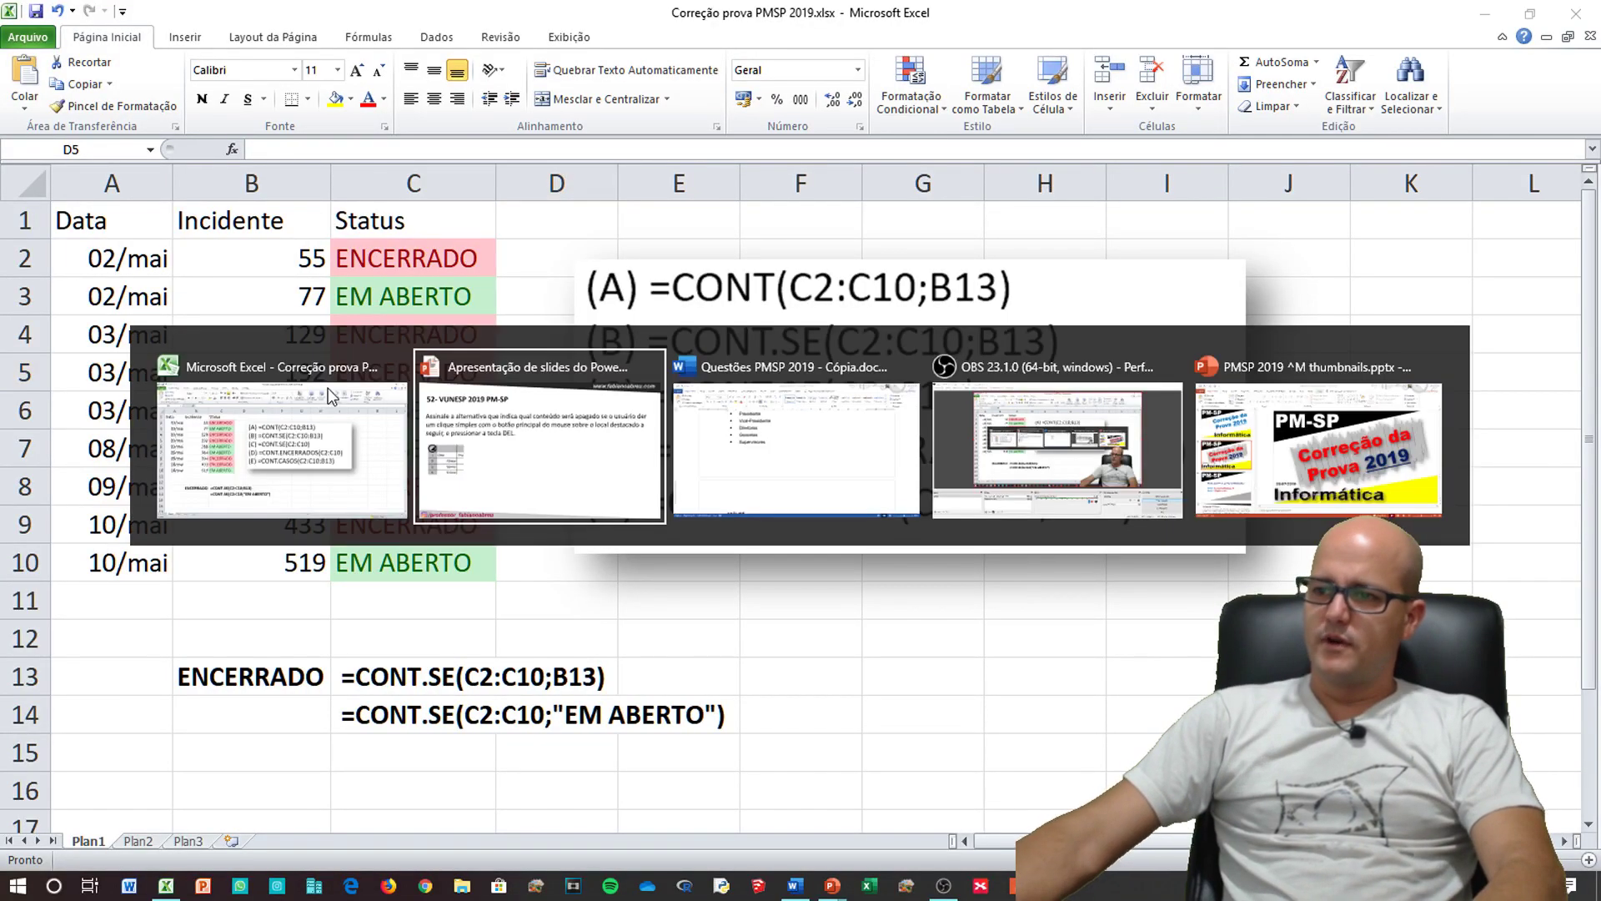